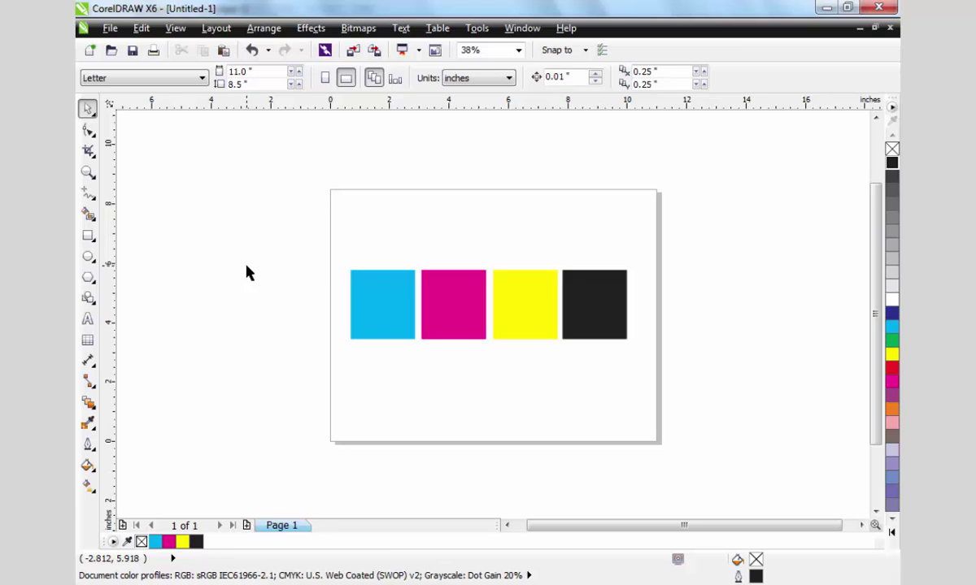
Marquee-select the four cyan, magenta, yellow and black squares
drag(298, 235, 671, 370)
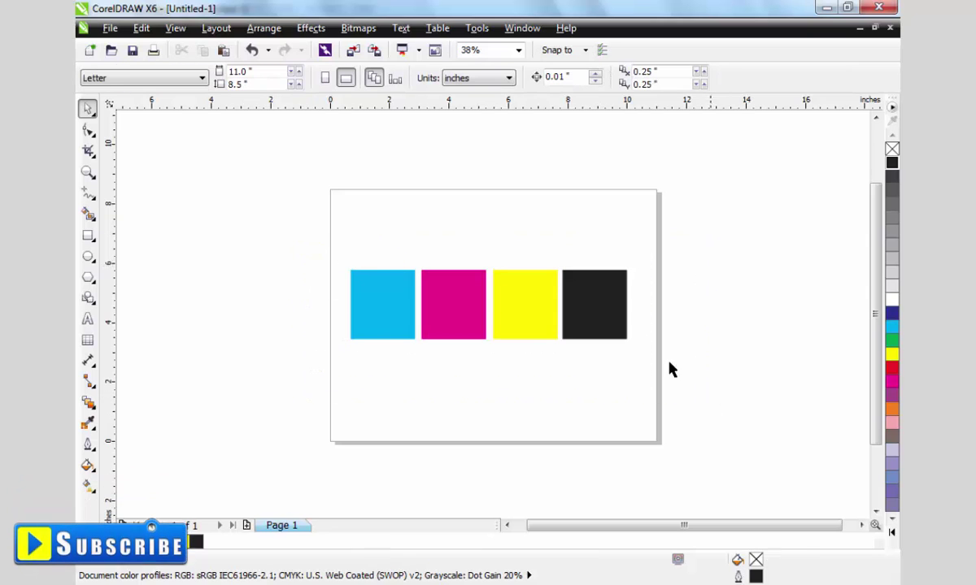
Add a letter C above the cyan square and enlarge it about five times
click(88, 318)
click(393, 233)
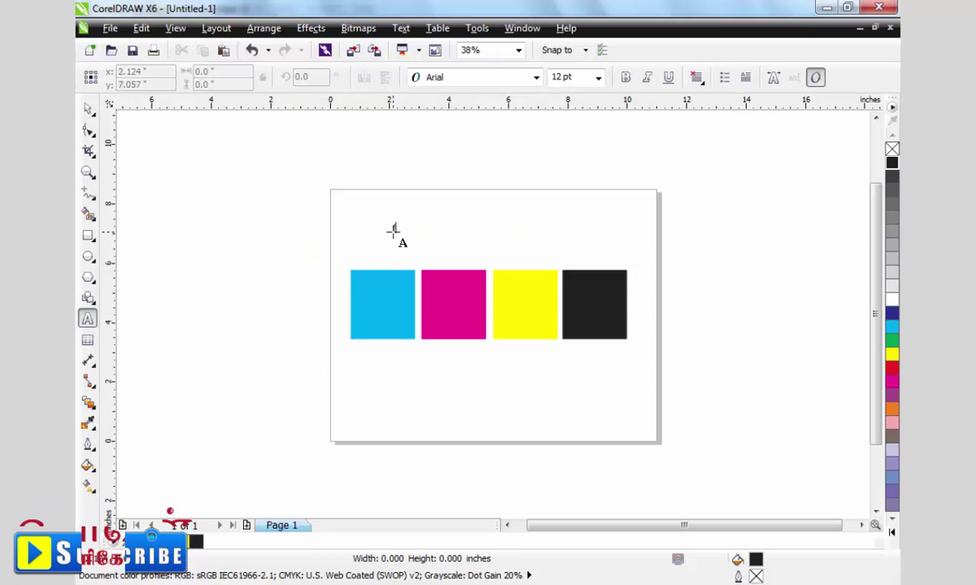
text(fdsac)
key(ctrl+space)
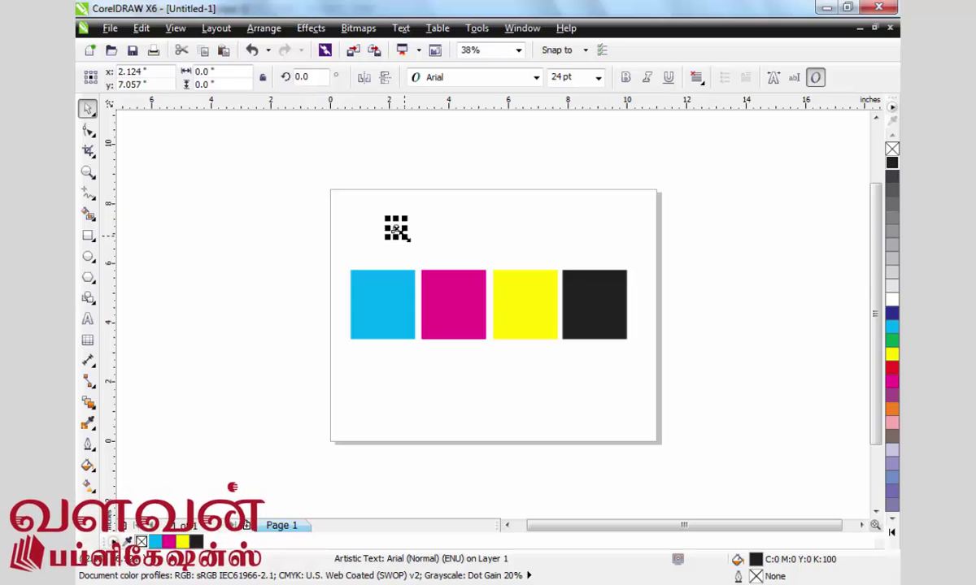
drag(399, 233, 450, 244)
Duplicate the letter and retype the copies as M and Y above the magenta and yellow squares
key(F8)
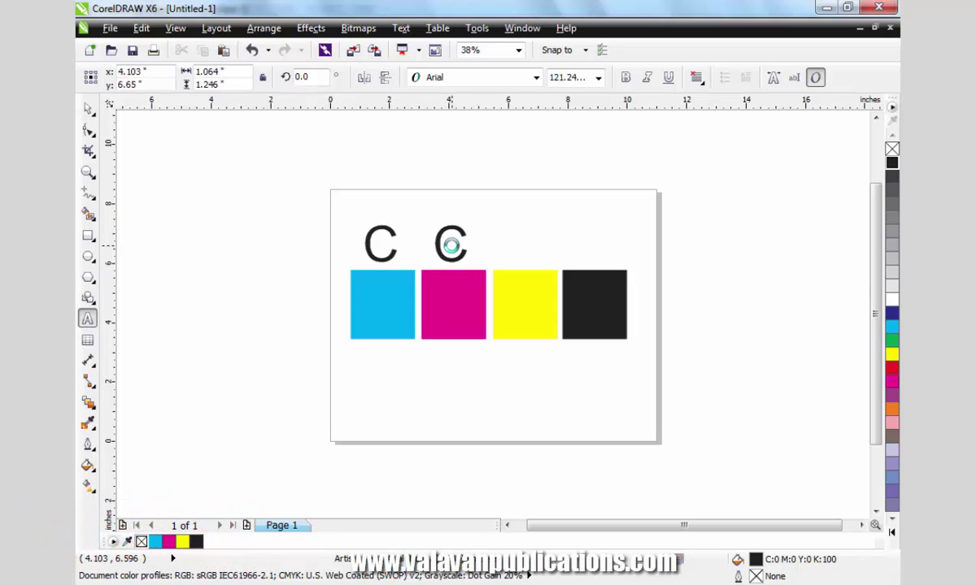
key(BackSpace)
text(M)
key(ctrl+space)
drag(450, 244, 524, 246)
key(F8)
double_click(525, 246)
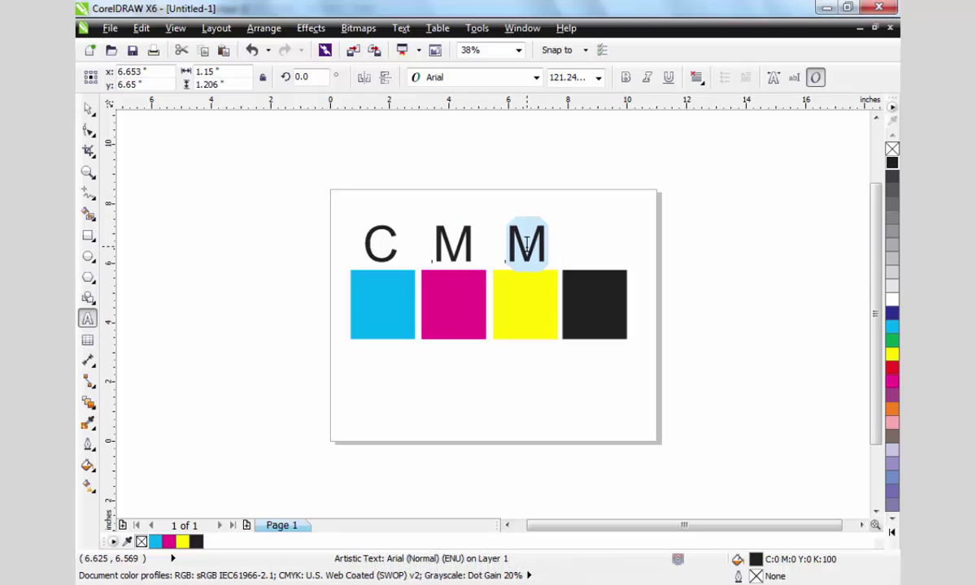
text(Y)
key(ctrl+space)
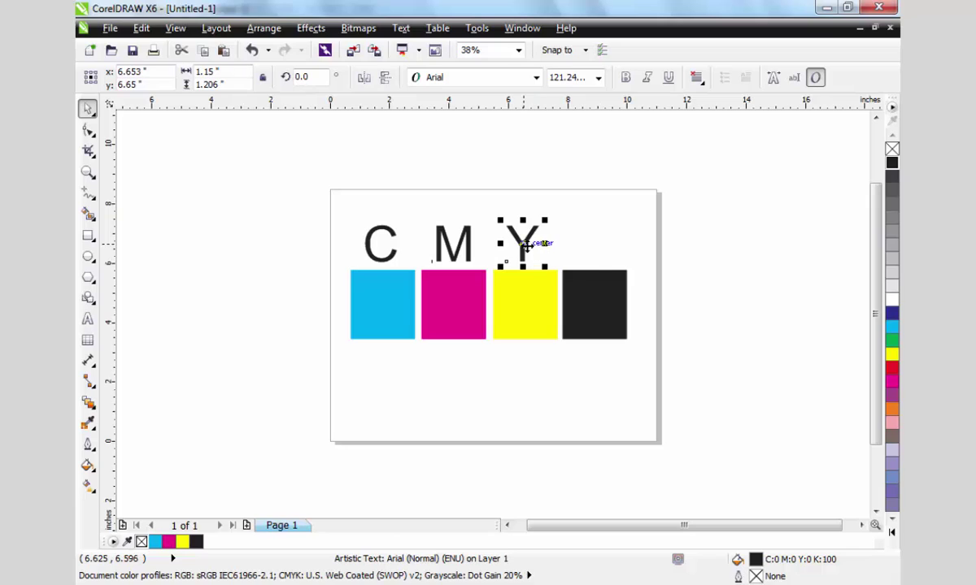
Copy a K above the black square, then select all letters and squares and clear the selection
drag(533, 244, 596, 245)
key(F8)
double_click(596, 245)
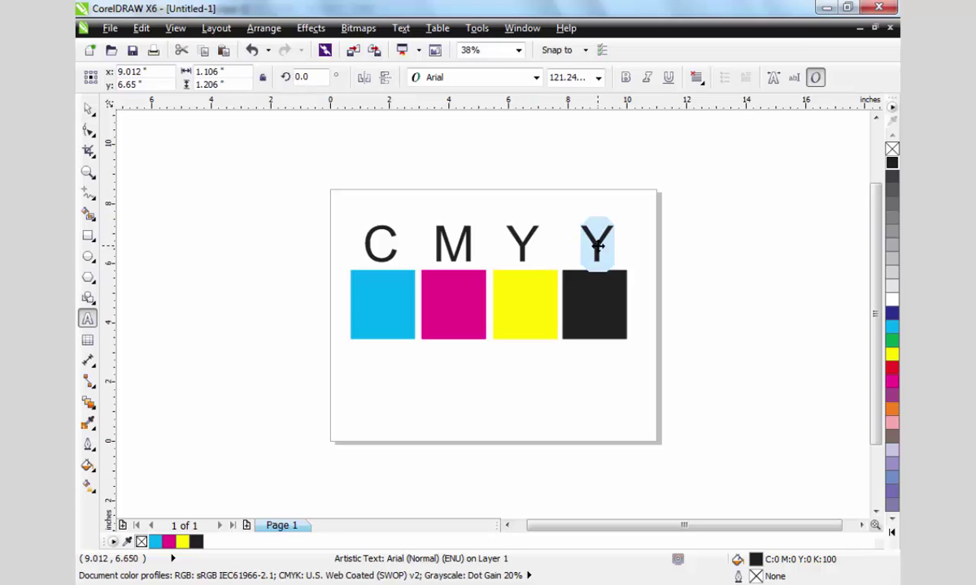
text(K)
key(ctrl+space)
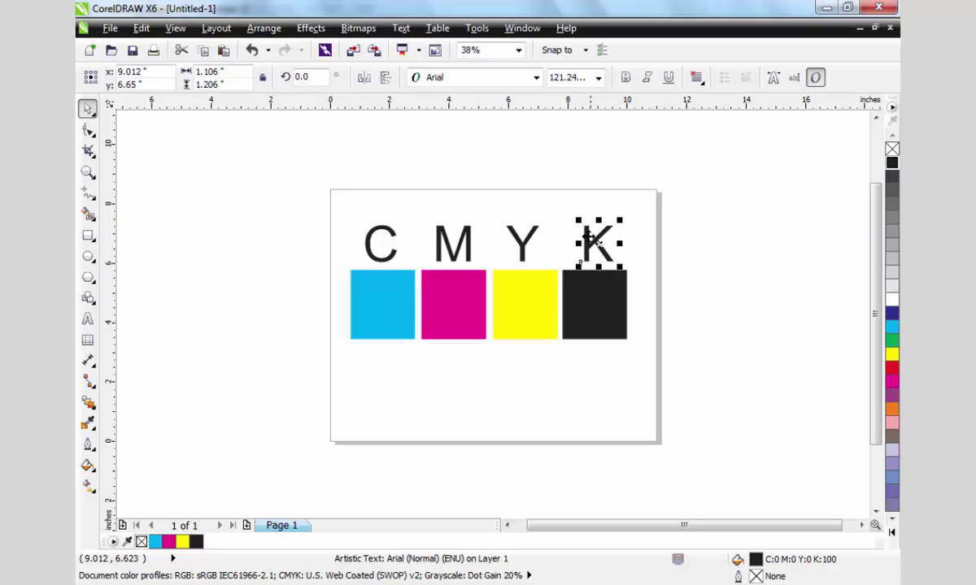
click(695, 335)
drag(709, 392, 292, 218)
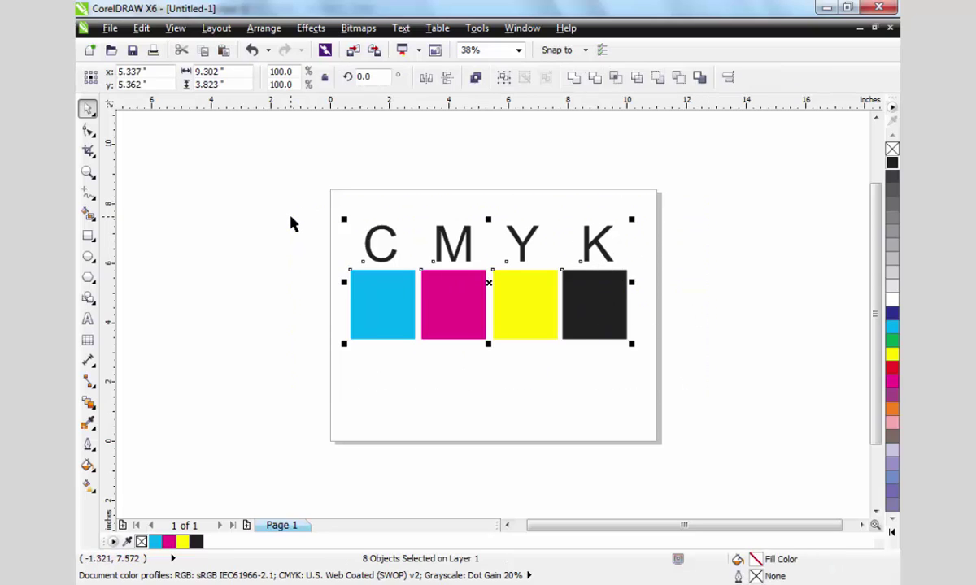
key(Escape)
click(892, 533)
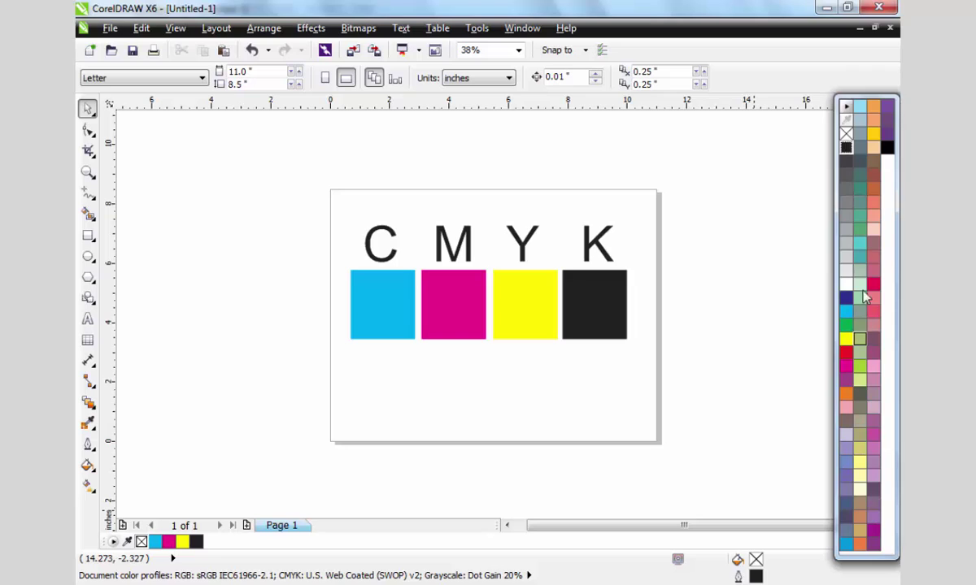
click(87, 463)
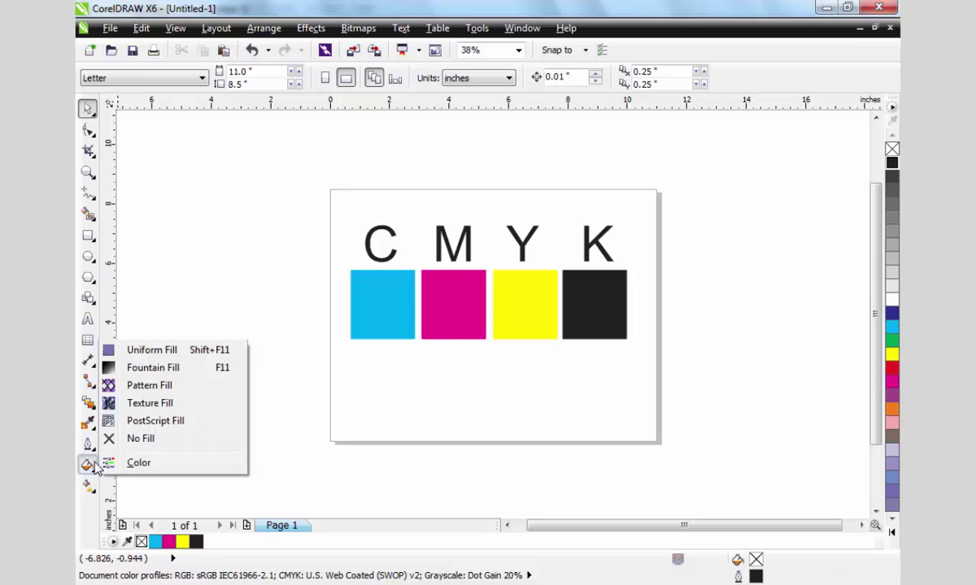
click(188, 350)
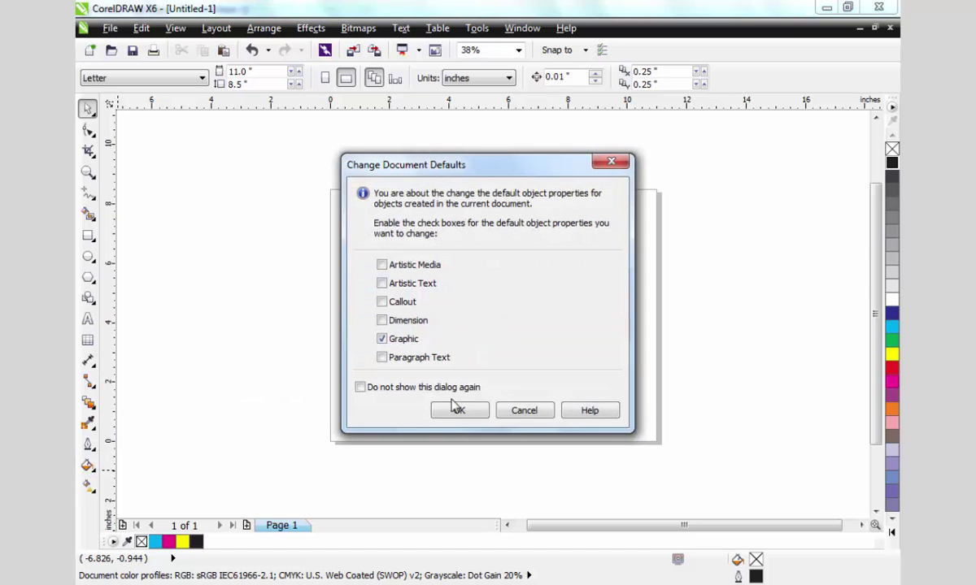
click(521, 400)
click(87, 465)
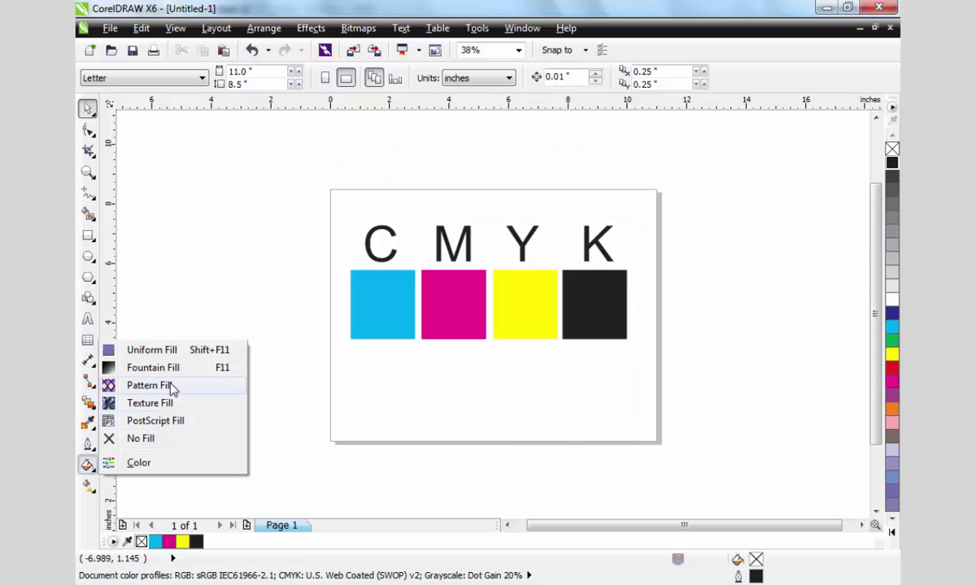
click(187, 354)
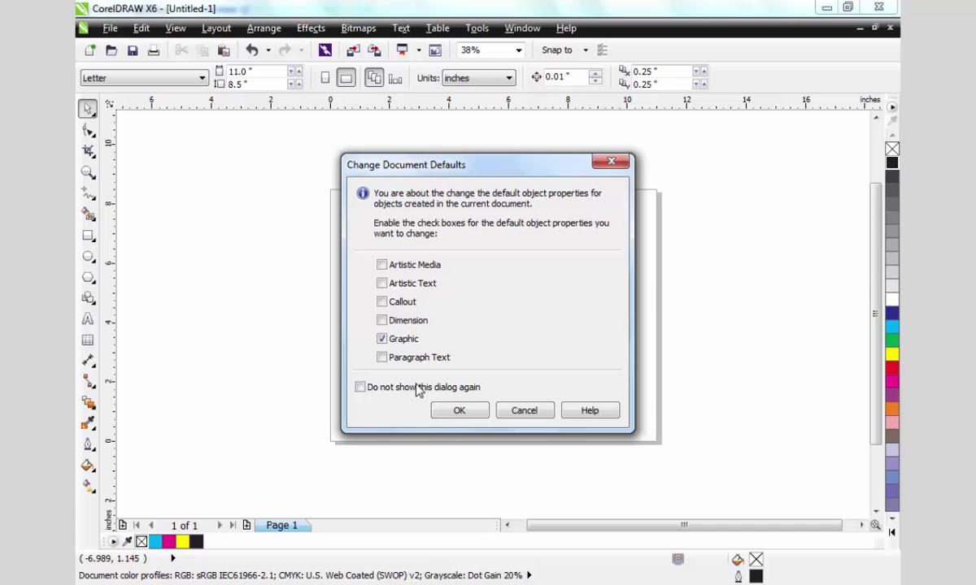
click(459, 410)
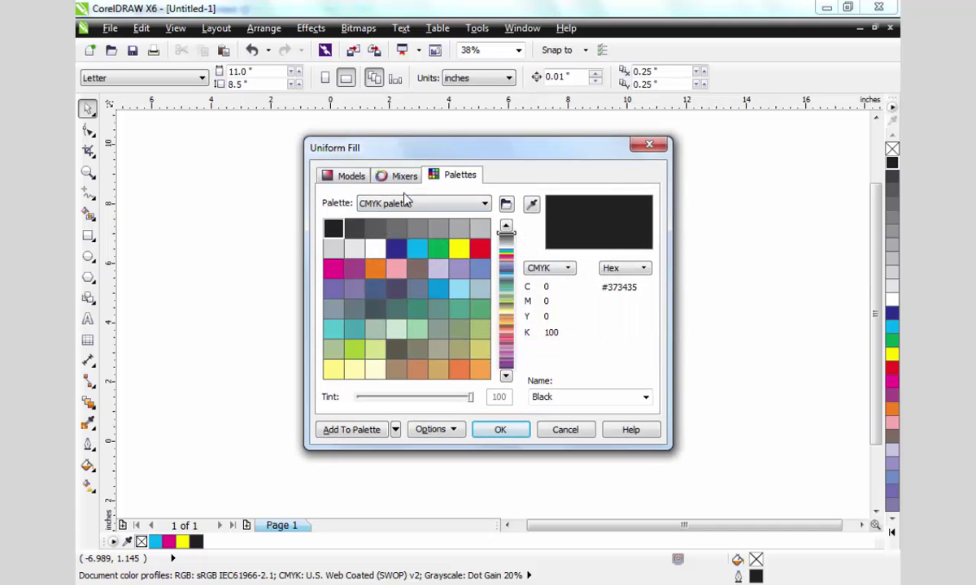
click(398, 175)
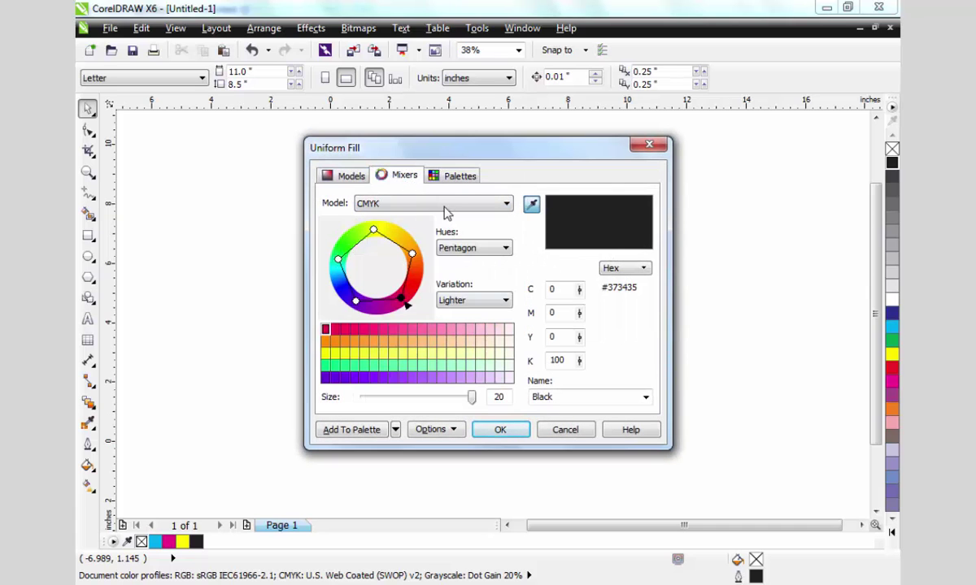
click(458, 177)
drag(509, 237, 507, 360)
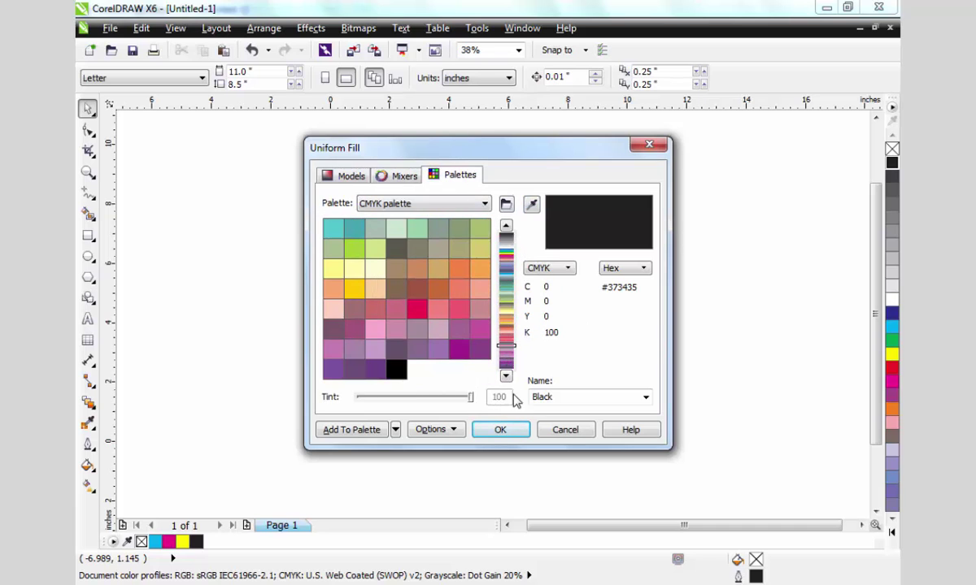
click(561, 433)
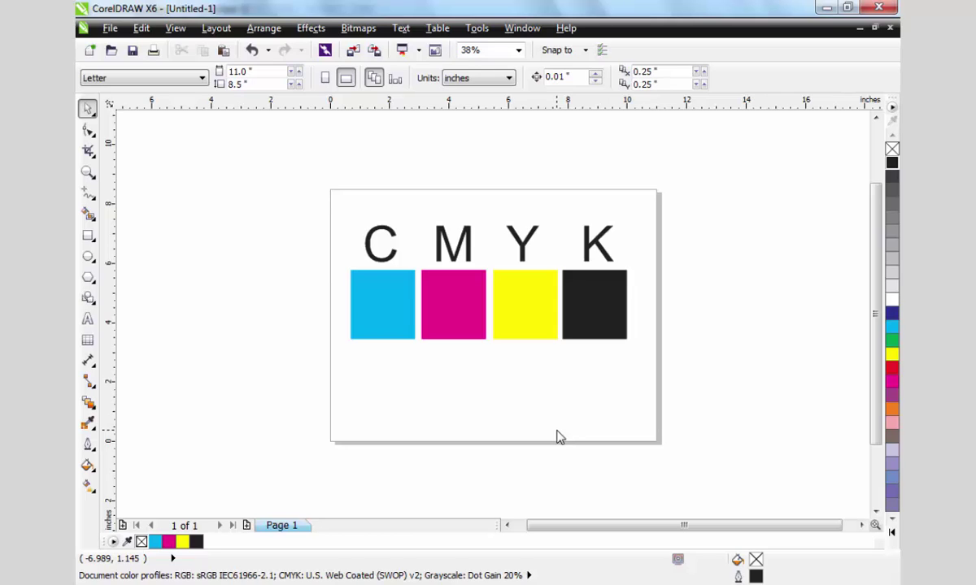
Delete the C, M, Y and K letters, then select the cyan, magenta, yellow and black squares
drag(294, 196, 662, 274)
key(Delete)
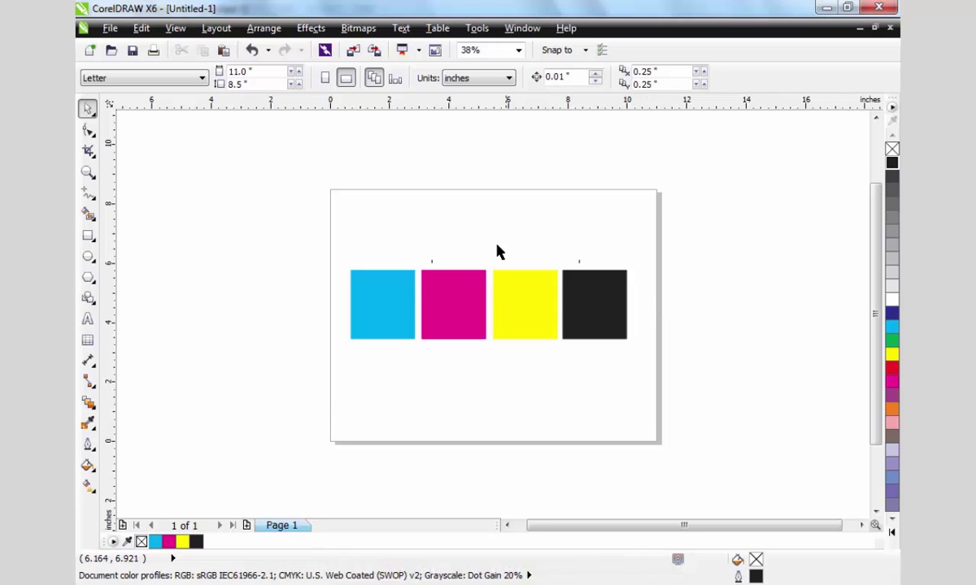
click(381, 294)
click(453, 306)
click(545, 309)
click(583, 312)
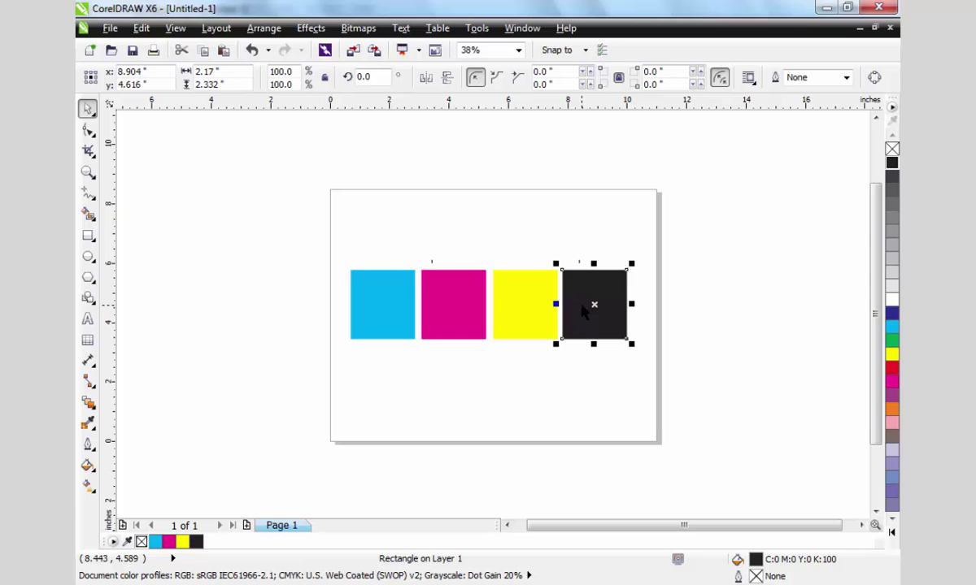
Start a print job with Adobe PDF kept as the printer
click(108, 29)
click(147, 377)
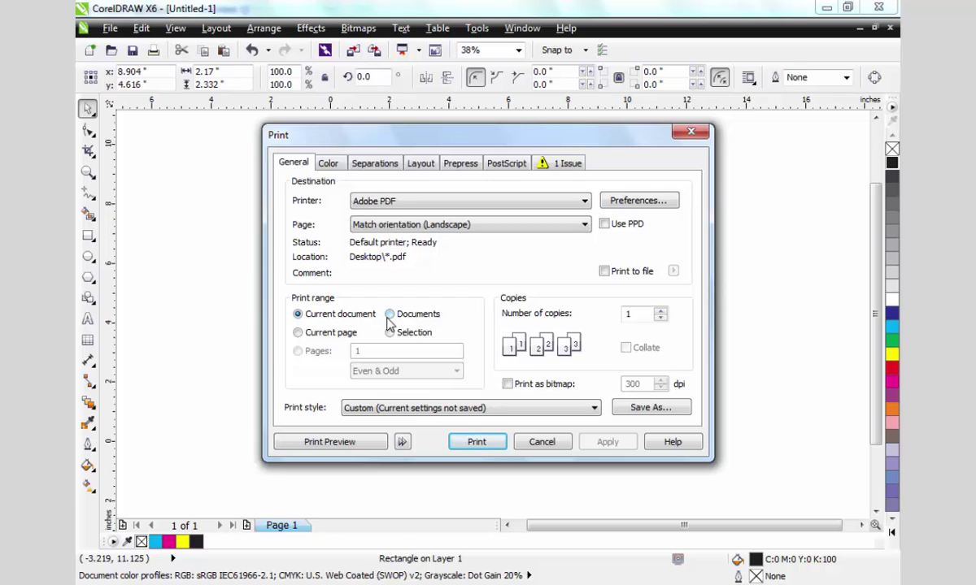
click(488, 207)
click(488, 207)
Set colour output to separations and review the Cyan, Magenta, Yellow and Black plates
click(329, 165)
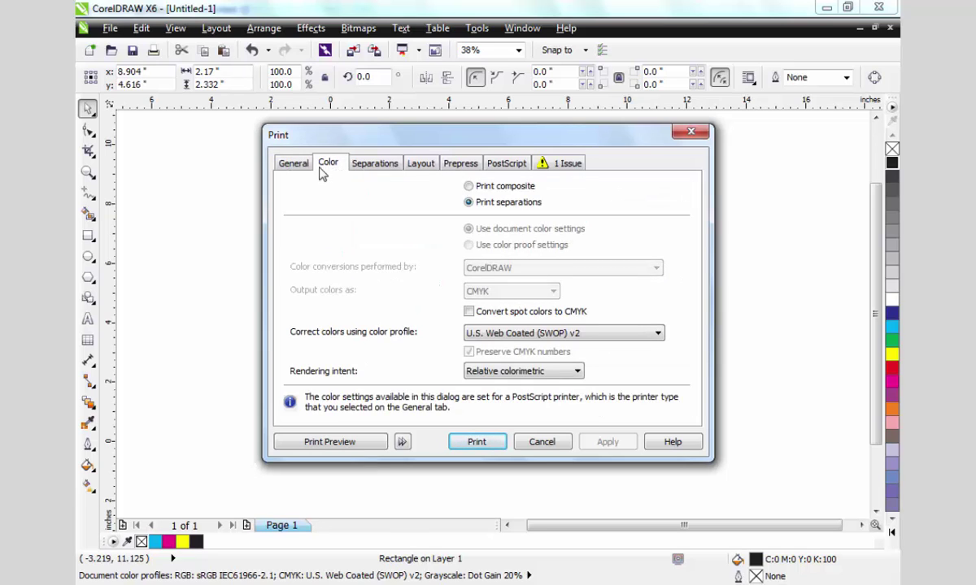
click(469, 188)
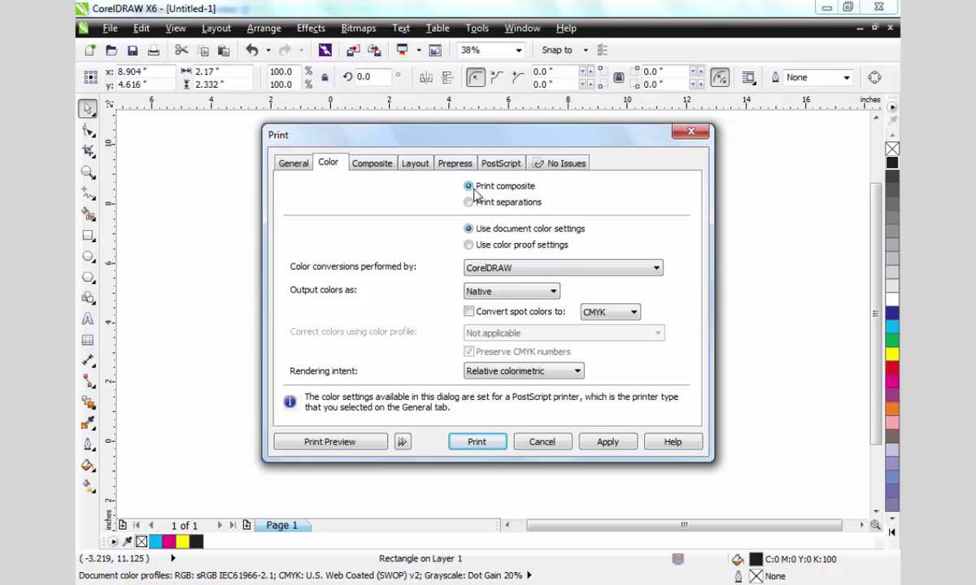
click(469, 203)
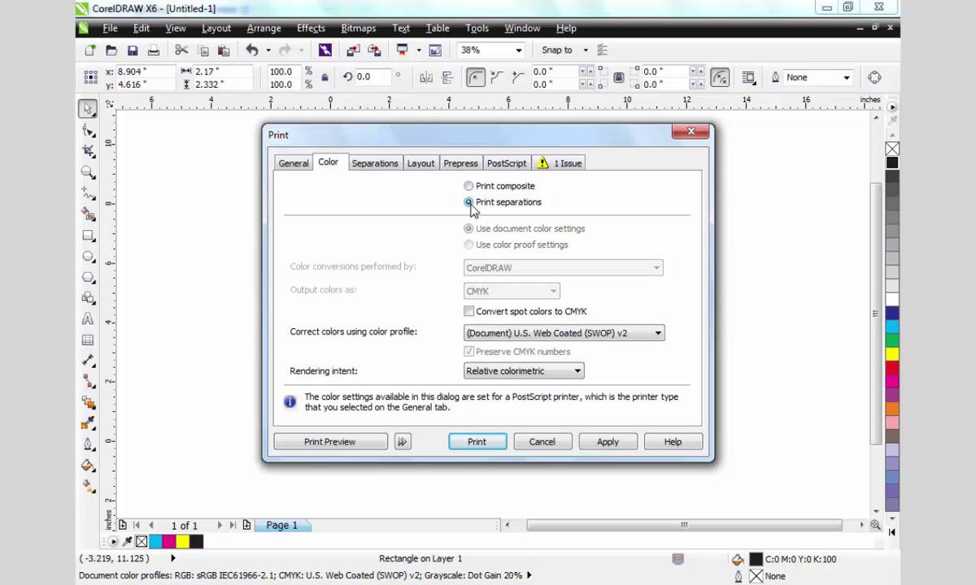
click(375, 167)
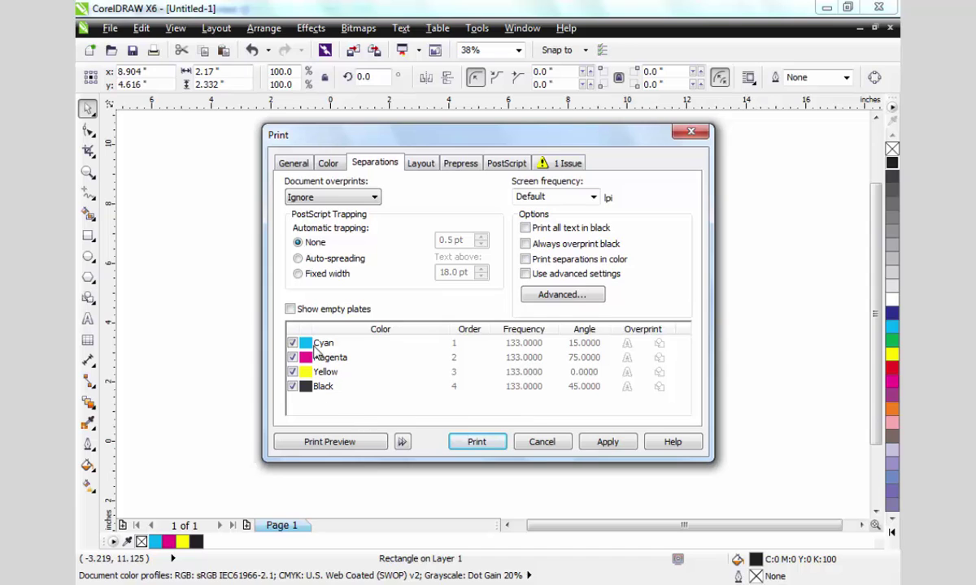
mouse_move(469, 143)
mouse_down()
mouse_move(486, 139)
mouse_move(475, 154)
mouse_up()
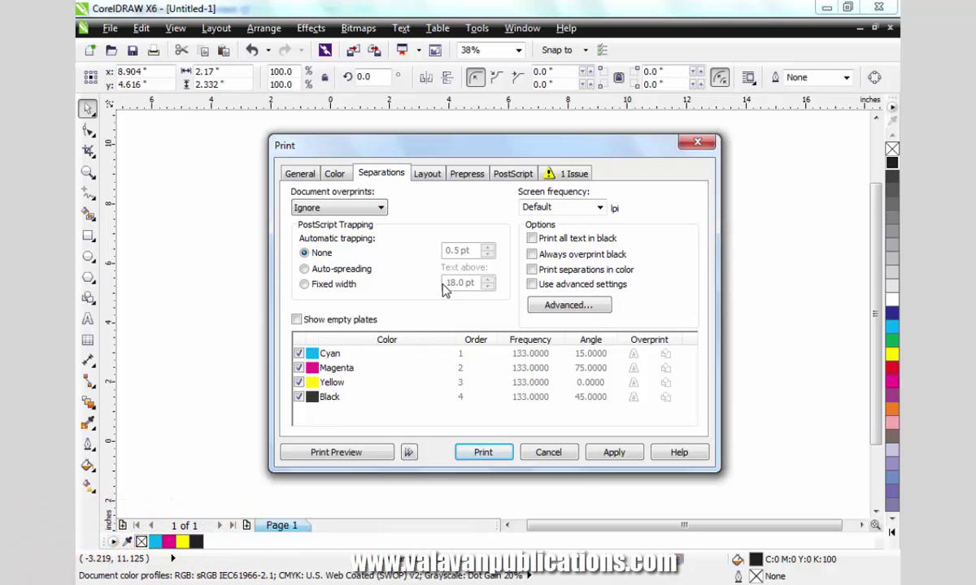
Print the four ink separations to a PDF saved as 'colore sepration'
click(501, 454)
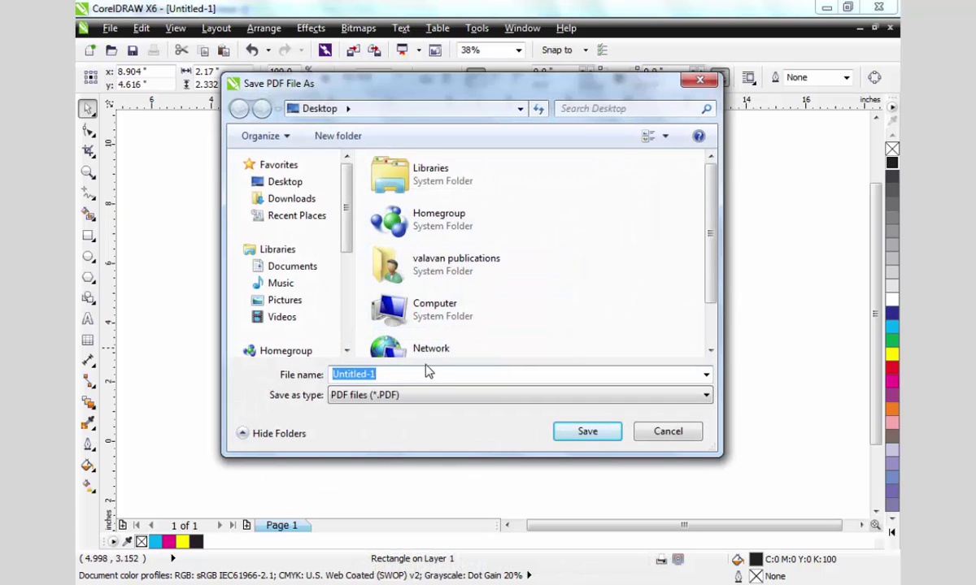
text(colore)
text(sepration)
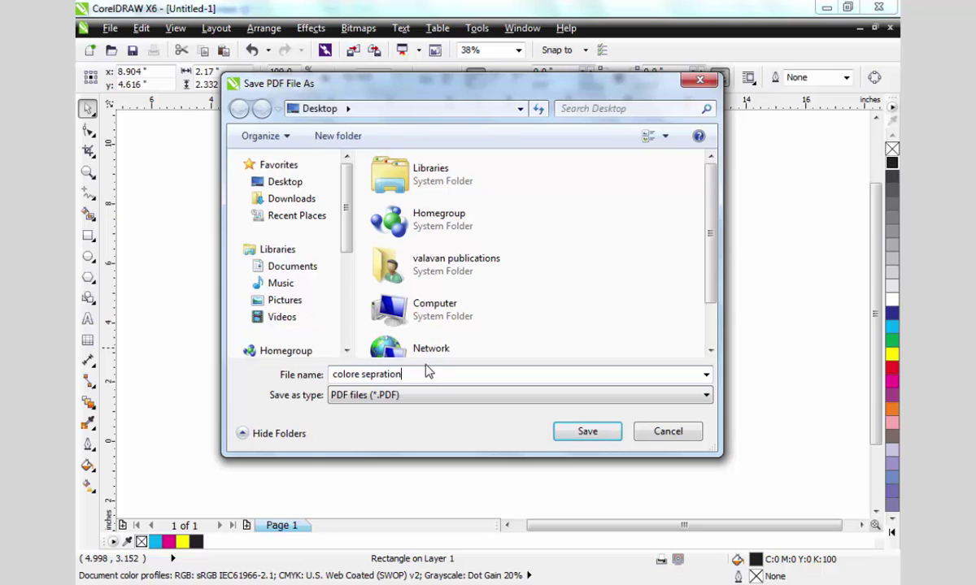
click(577, 434)
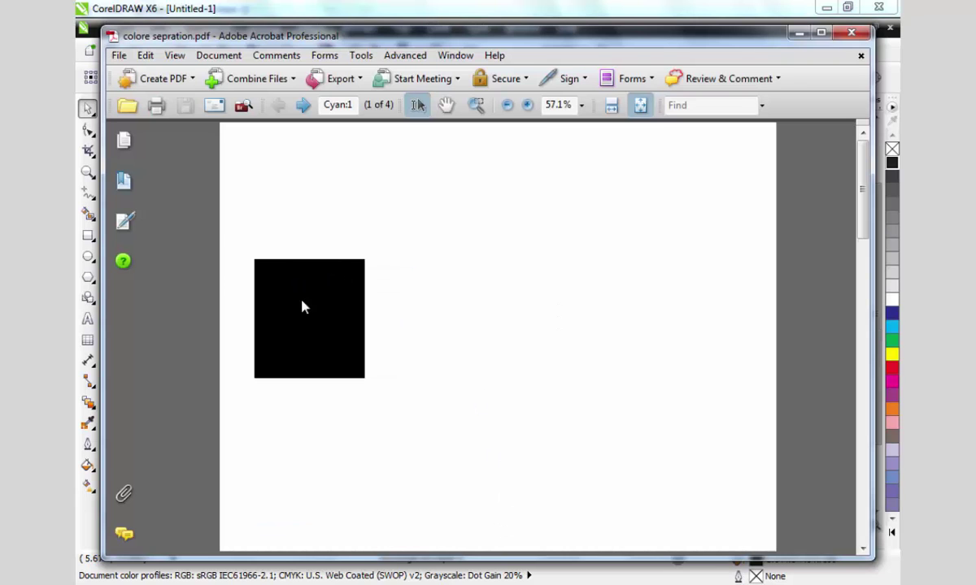
Scroll through the Cyan, Magenta, Yellow and Black plate pages, ending back on page 1
scroll(315, 298, down, 1)
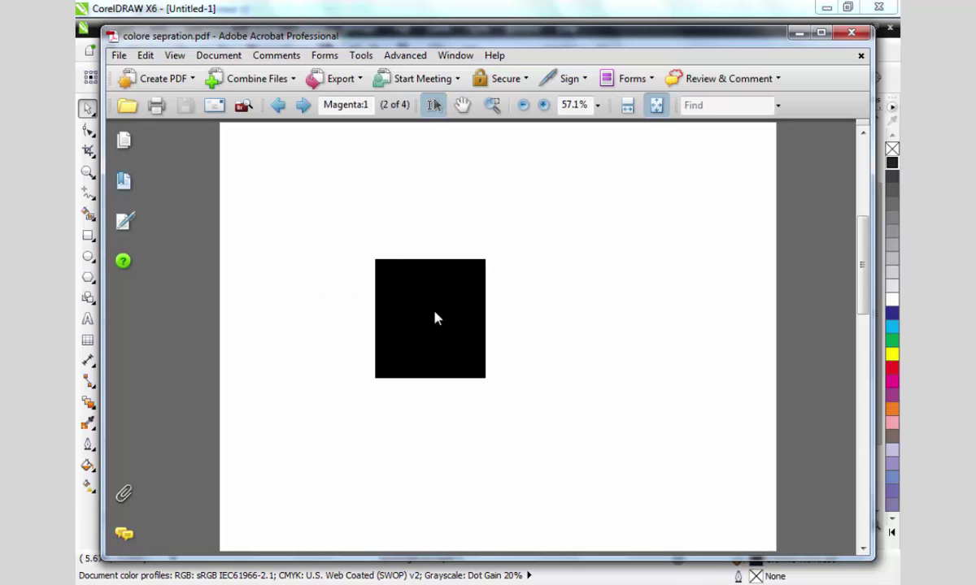
scroll(455, 312, down, 1)
scroll(522, 318, down, 1)
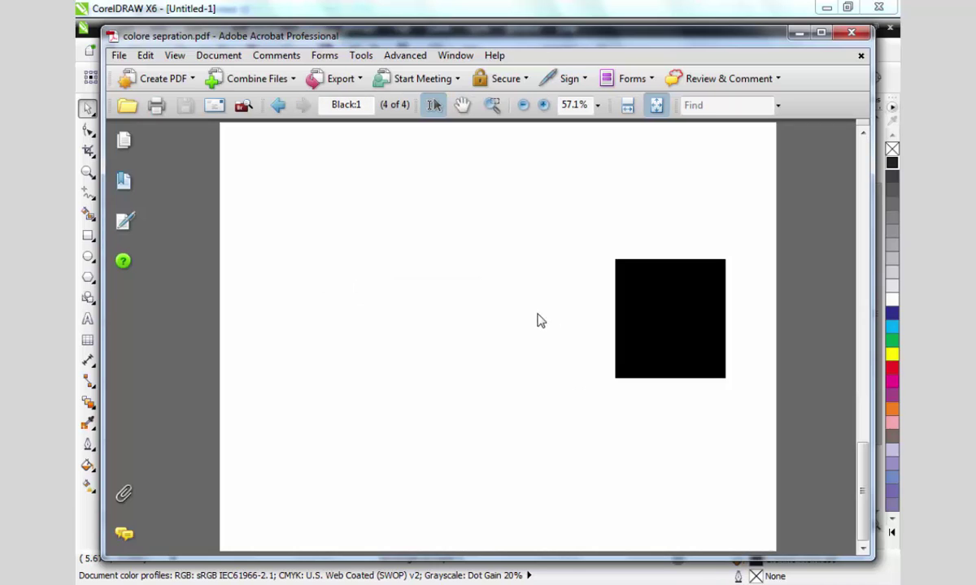
scroll(621, 306, up, 1)
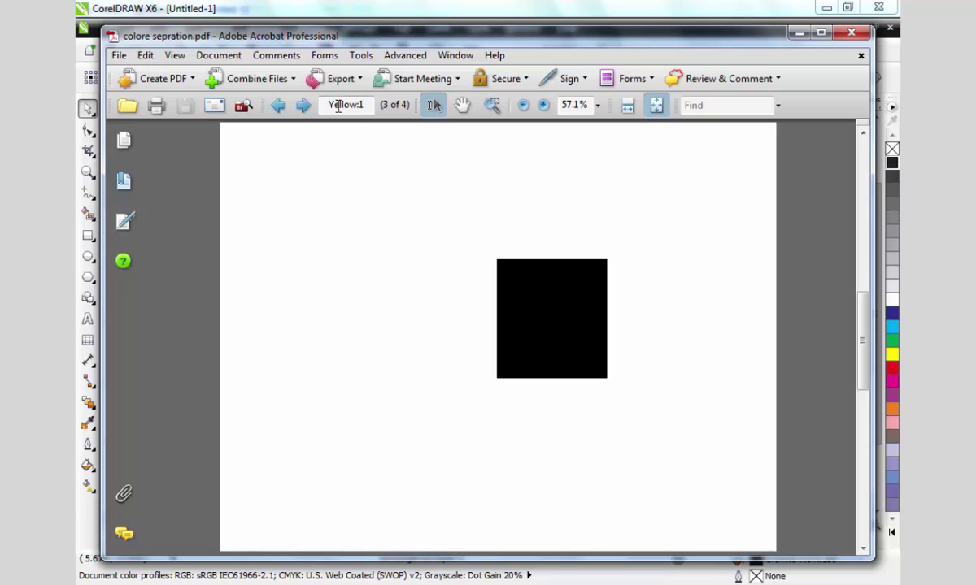
mouse_move(339, 107)
mouse_down()
mouse_move(364, 105)
mouse_move(322, 106)
mouse_move(351, 98)
mouse_up()
scroll(487, 236, up, 1)
scroll(448, 228, up, 1)
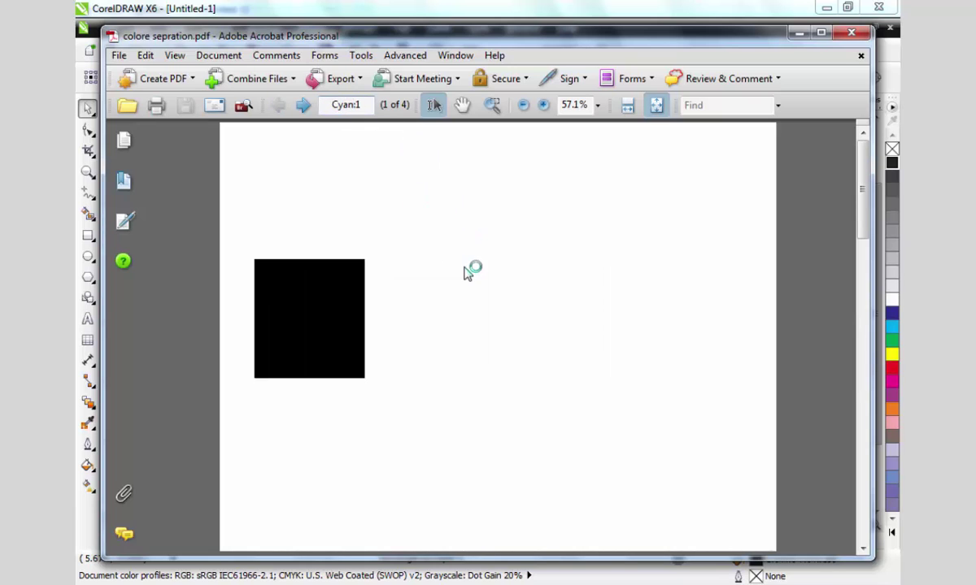
scroll(479, 273, down, 3)
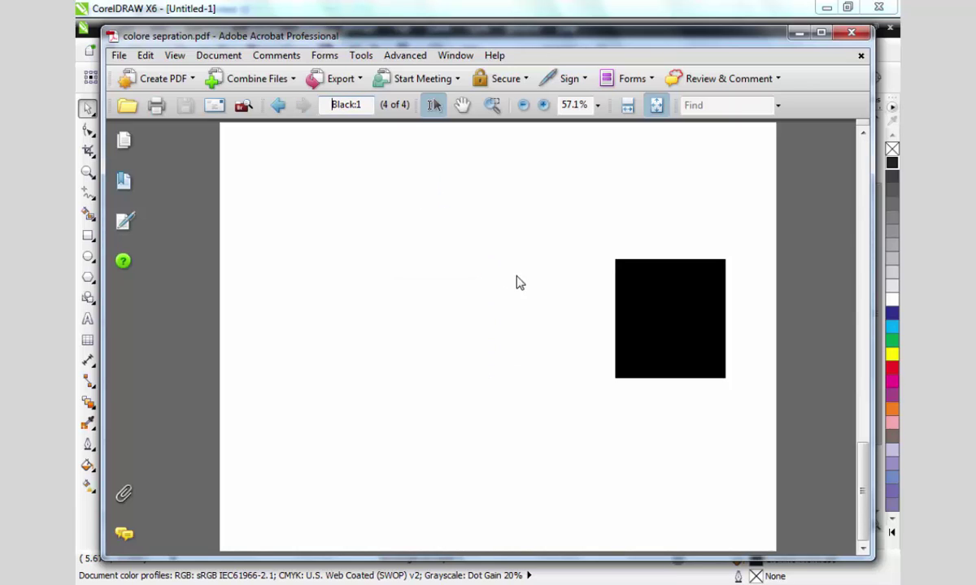
scroll(520, 282, up, 3)
scroll(502, 286, down, 3)
scroll(503, 287, up, 3)
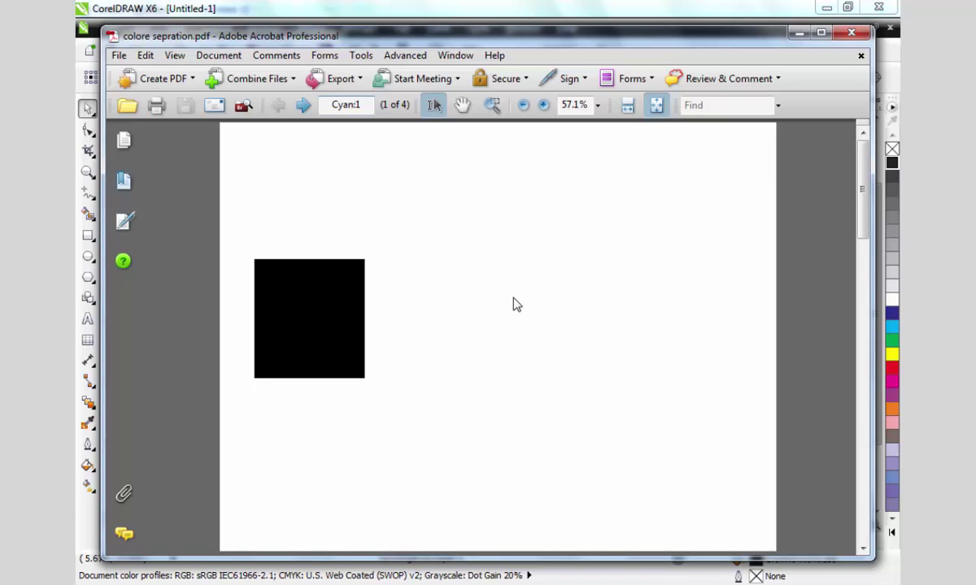
Close the PDF and show Photoshop's Channels panel, toggling the Blue channel off and on
click(851, 32)
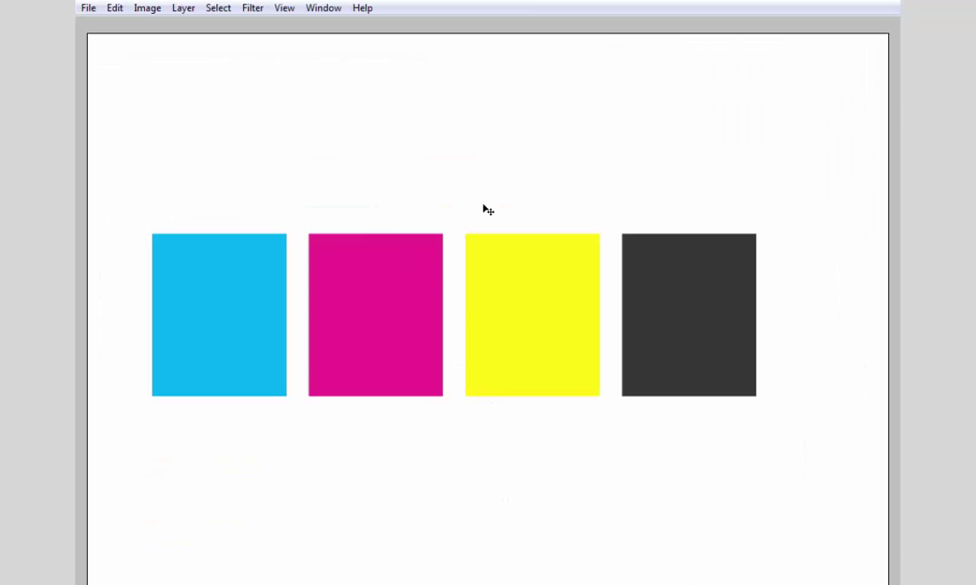
click(327, 11)
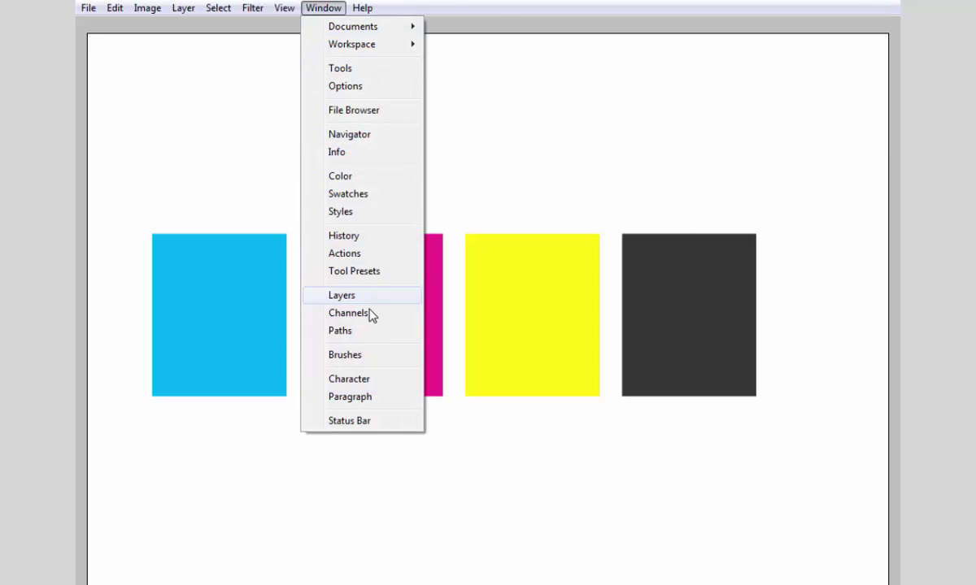
click(348, 313)
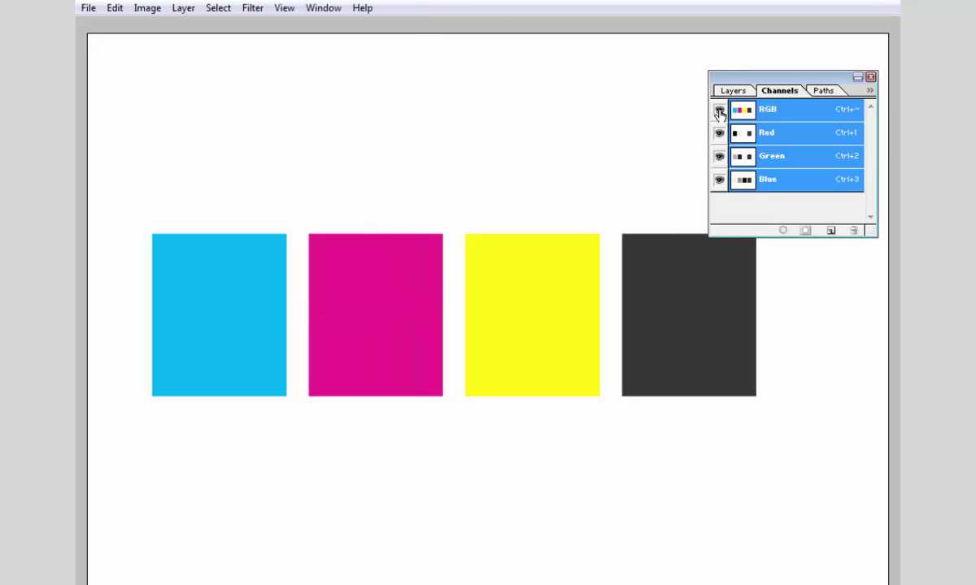
click(719, 180)
click(720, 180)
Convert the image to CMYK Color mode without flattening its layers
click(144, 9)
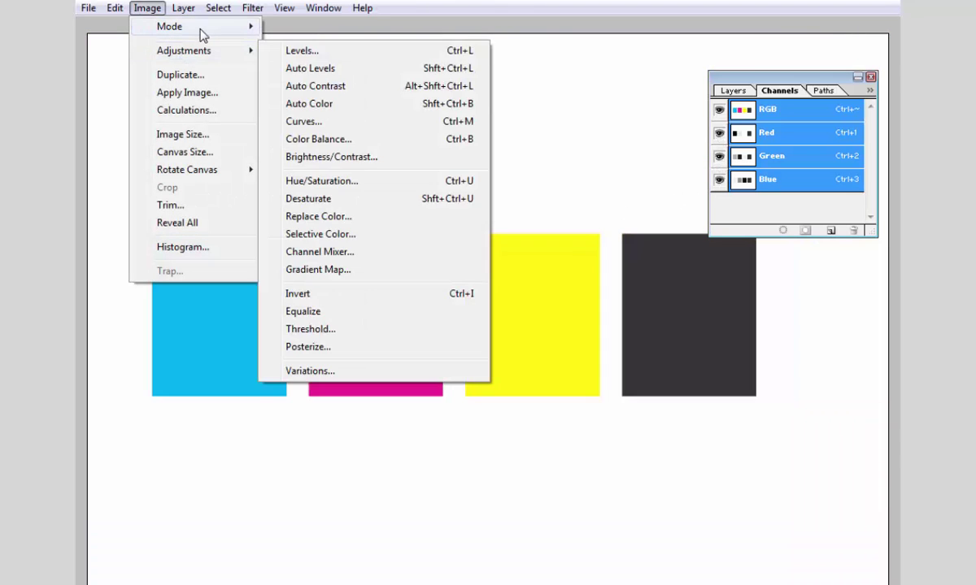
mouse_move(240, 30)
click(313, 113)
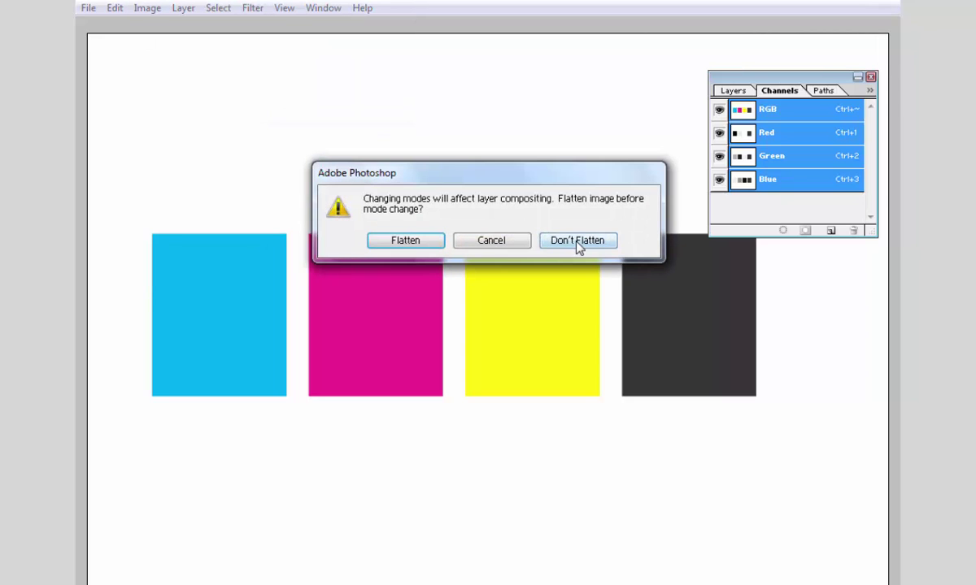
click(577, 242)
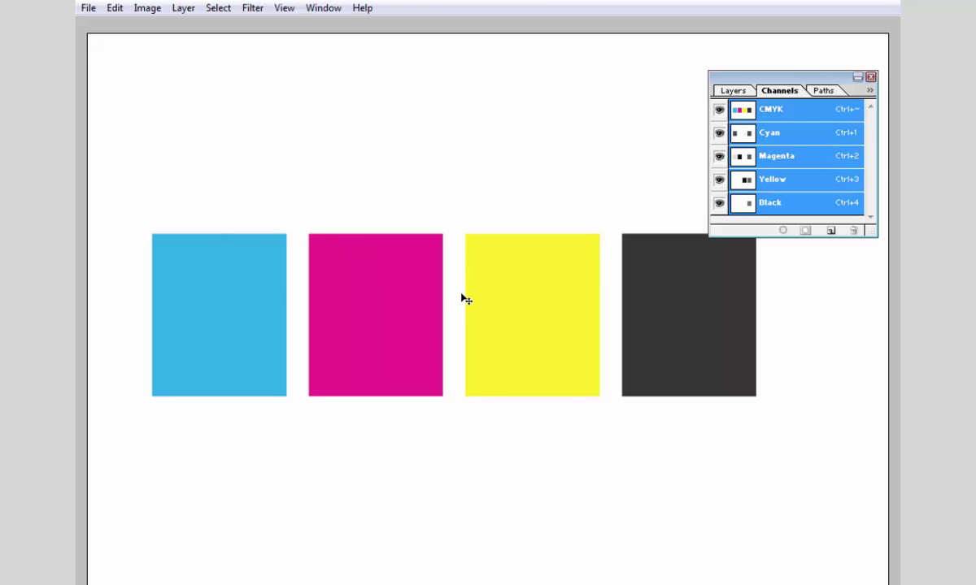
Toggle the Cyan, Magenta and Yellow channels off and back on, finally leaving Cyan hidden
click(720, 132)
click(719, 155)
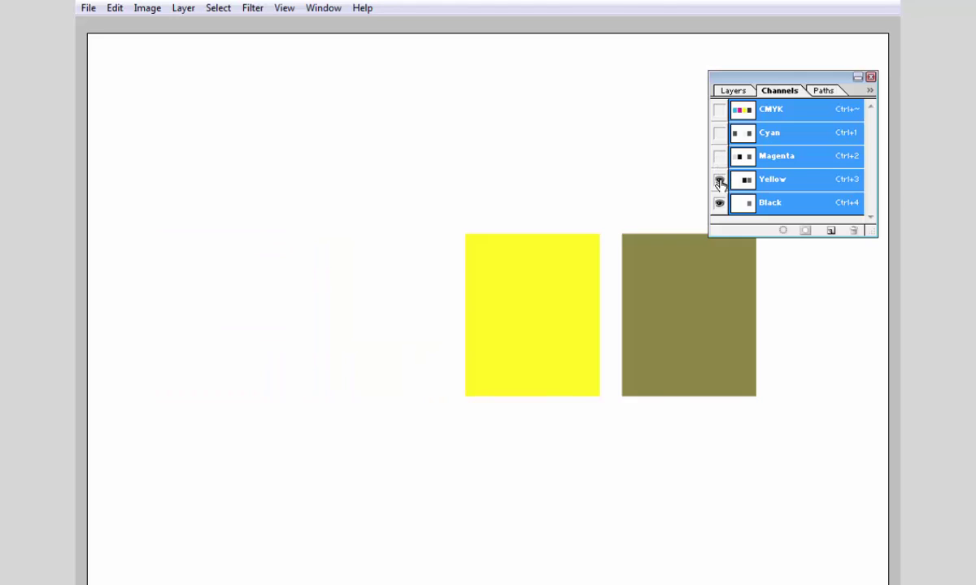
click(719, 179)
click(718, 133)
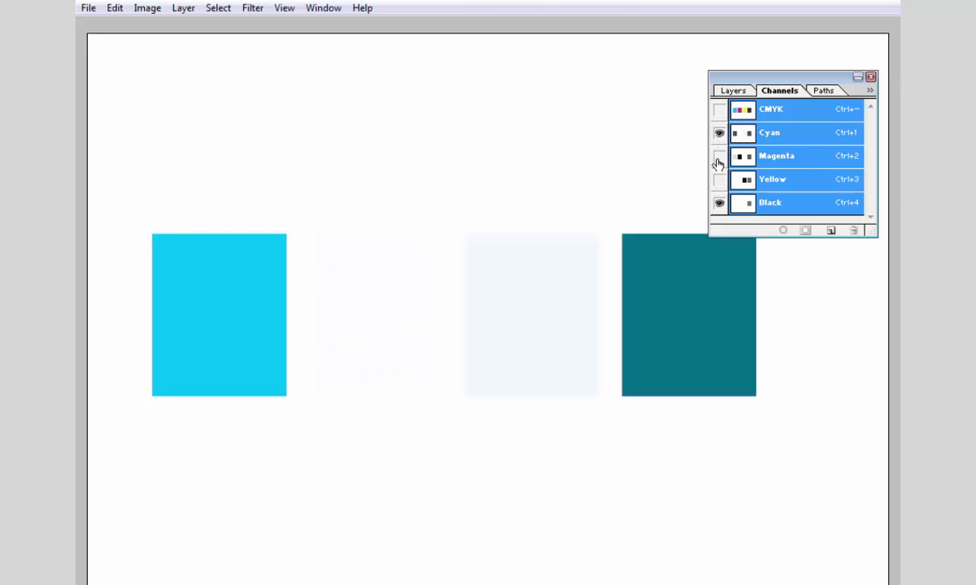
click(719, 155)
click(719, 179)
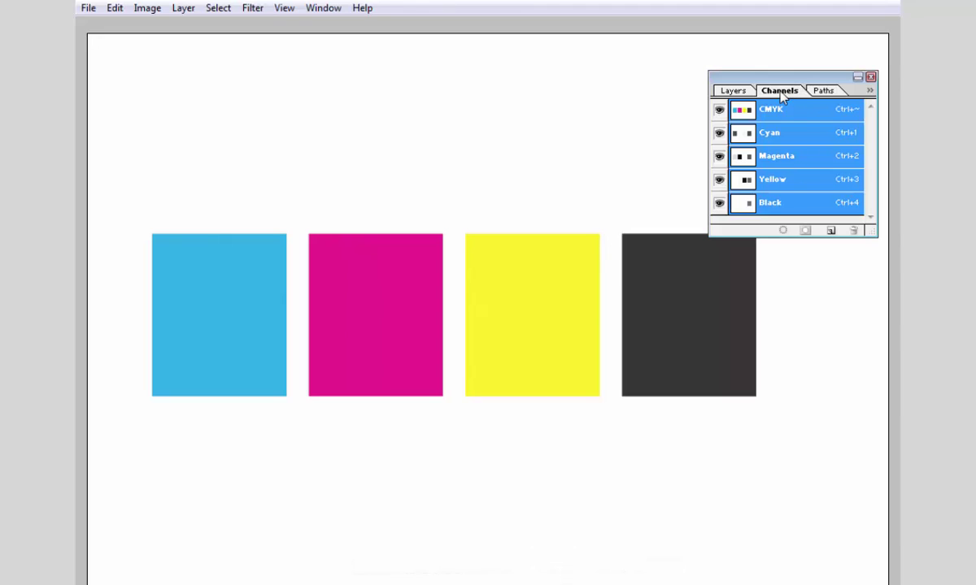
click(719, 133)
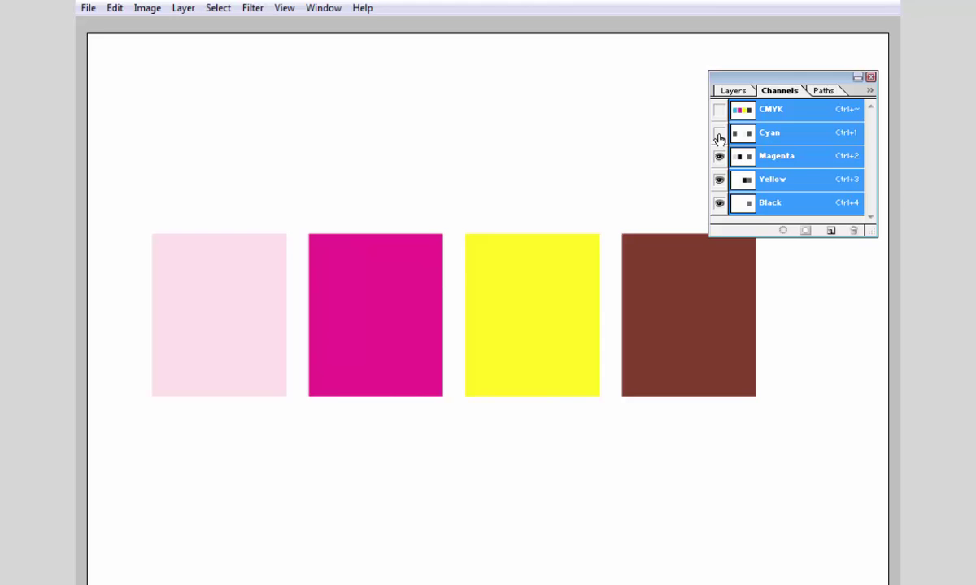
Select the first square's layer and fill it with pure cyan (C100 M0 Y0)
right_click(258, 320)
key(ctrl+grave)
right_click(245, 321)
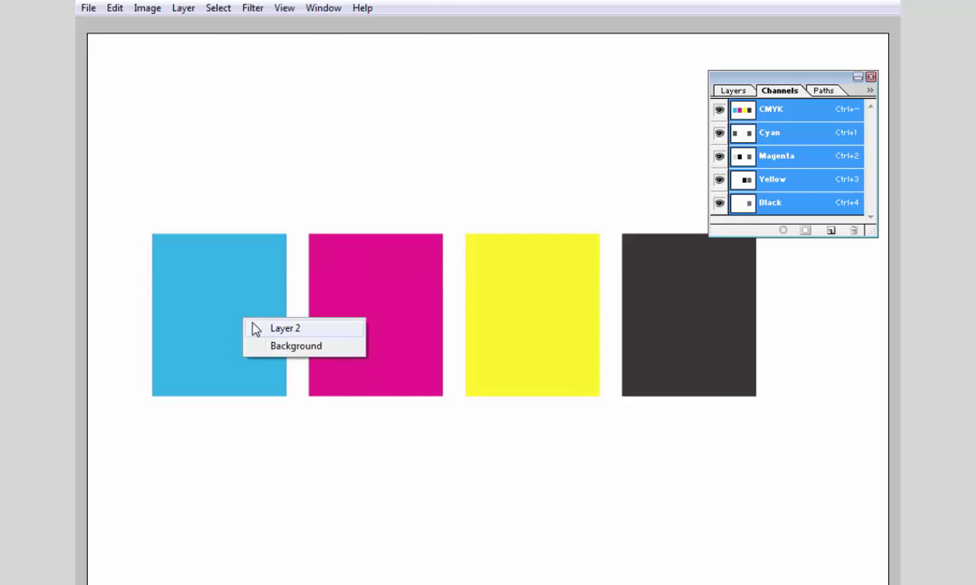
click(254, 328)
key(Tab)
click(104, 330)
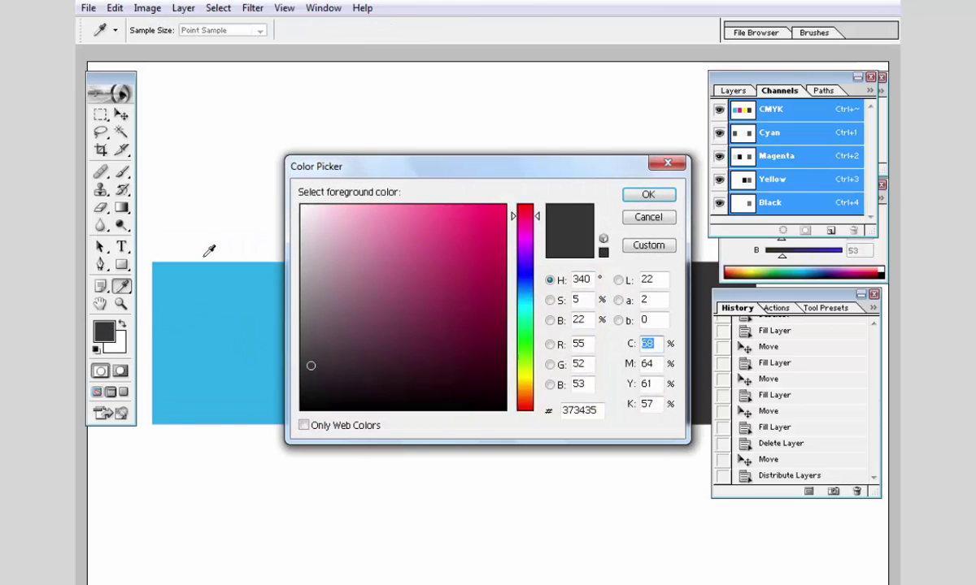
text(100)
key(Tab)
text(0)
key(Tab)
text(0)
key(Tab)
text(0)
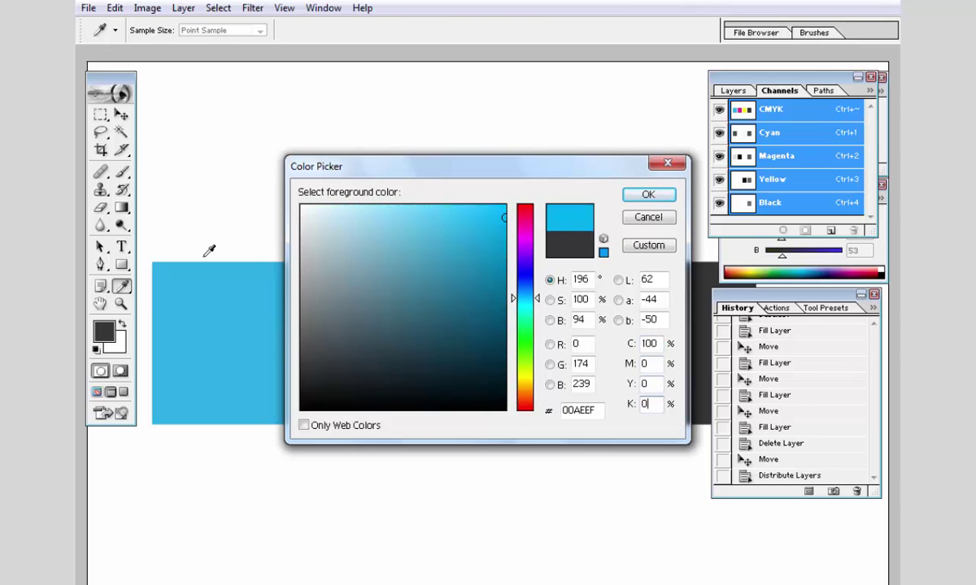
key(Return)
key(v)
key(alt+shift+BackSpace)
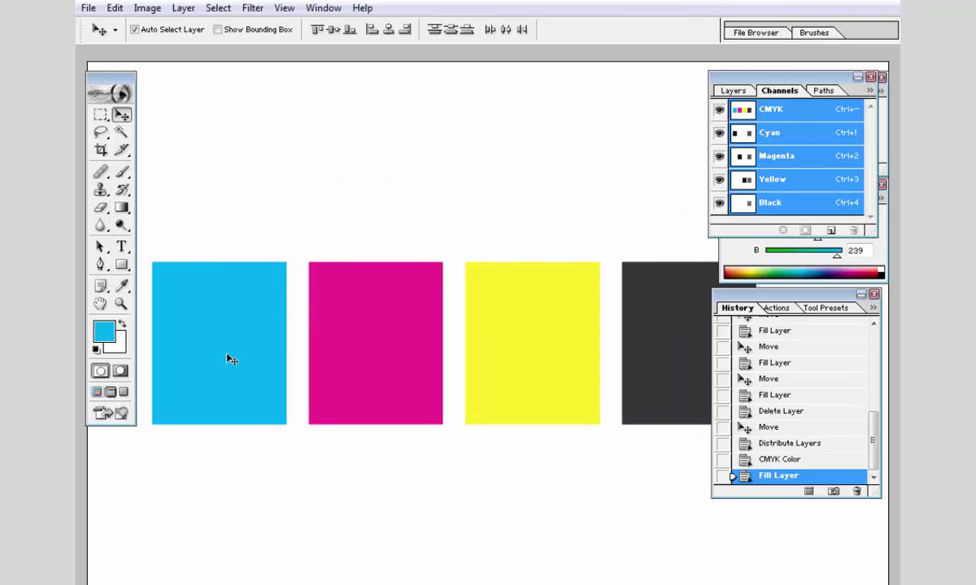
click(718, 133)
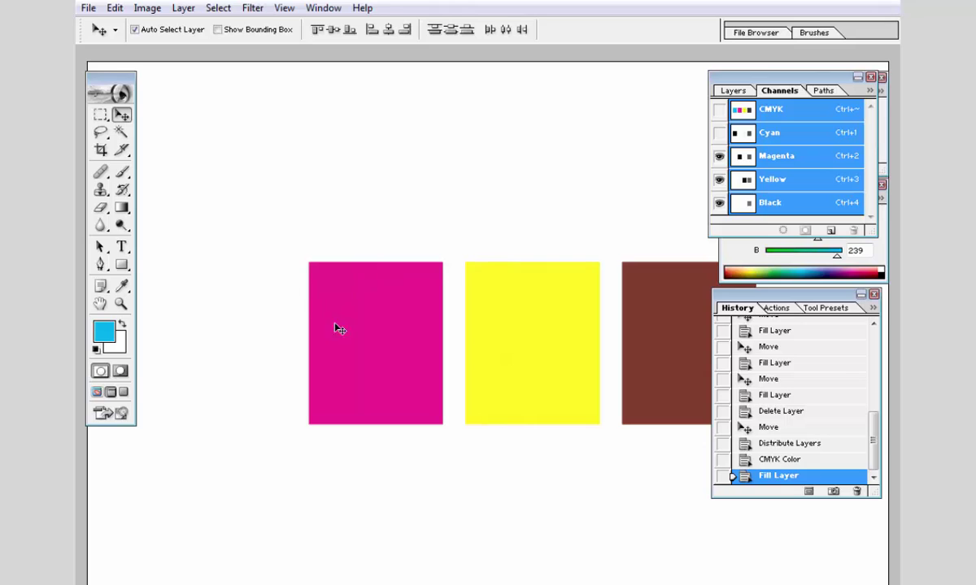
Fill the second square with pure magenta (C0 M100) and check it in the Magenta channel
right_click(391, 311)
click(414, 321)
key(ctrl+grave)
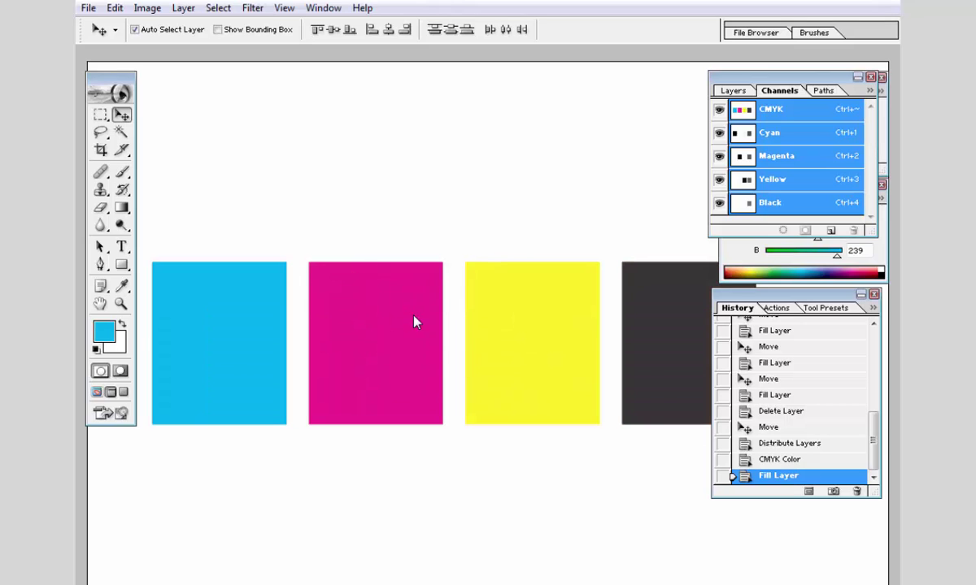
right_click(419, 325)
click(104, 330)
text(0)
key(Tab)
text(10)
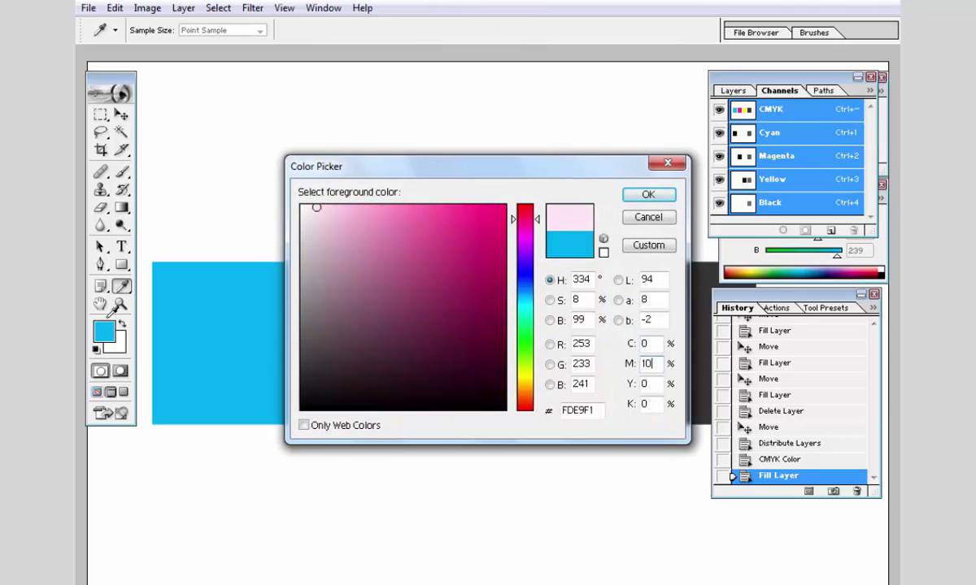
text(0)
key(Return)
key(v)
key(alt+BackSpace)
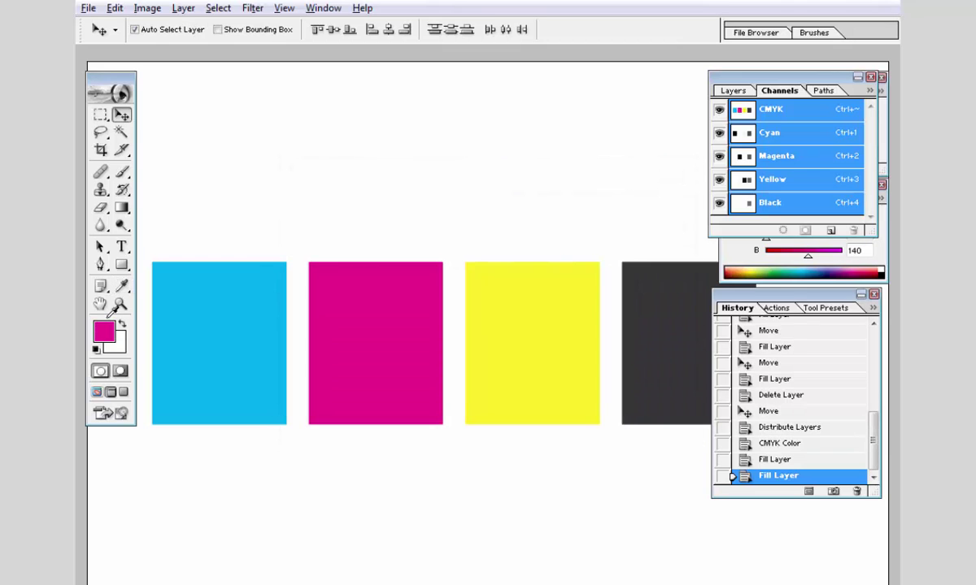
click(718, 156)
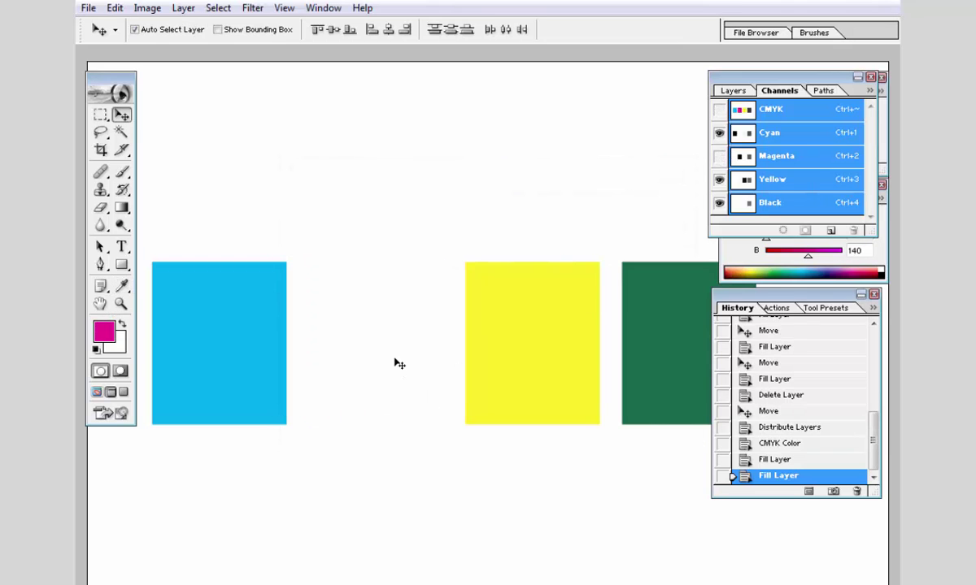
click(718, 156)
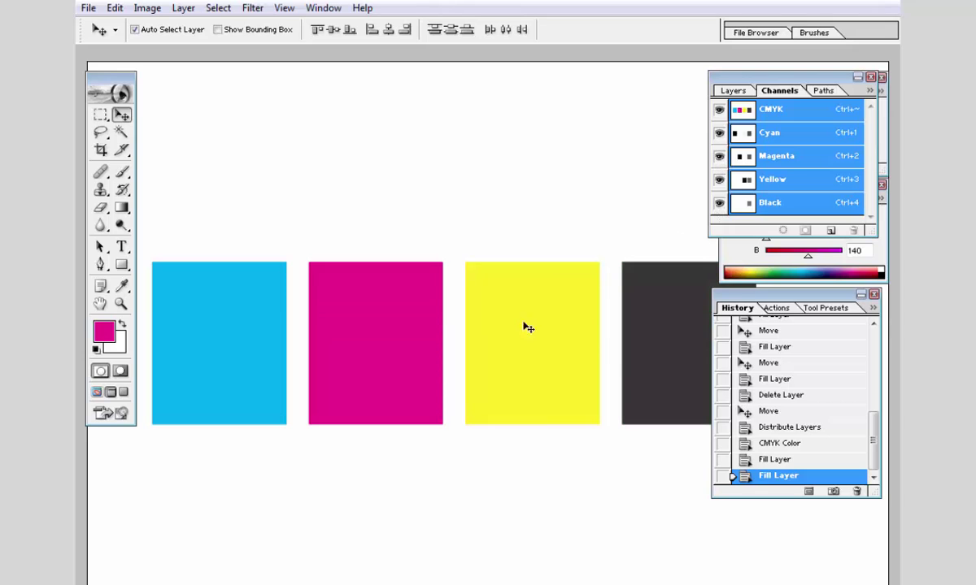
Fill the third square with pure yellow
click(105, 331)
text(0)
key(Tab)
text(100)
key(Return)
key(v)
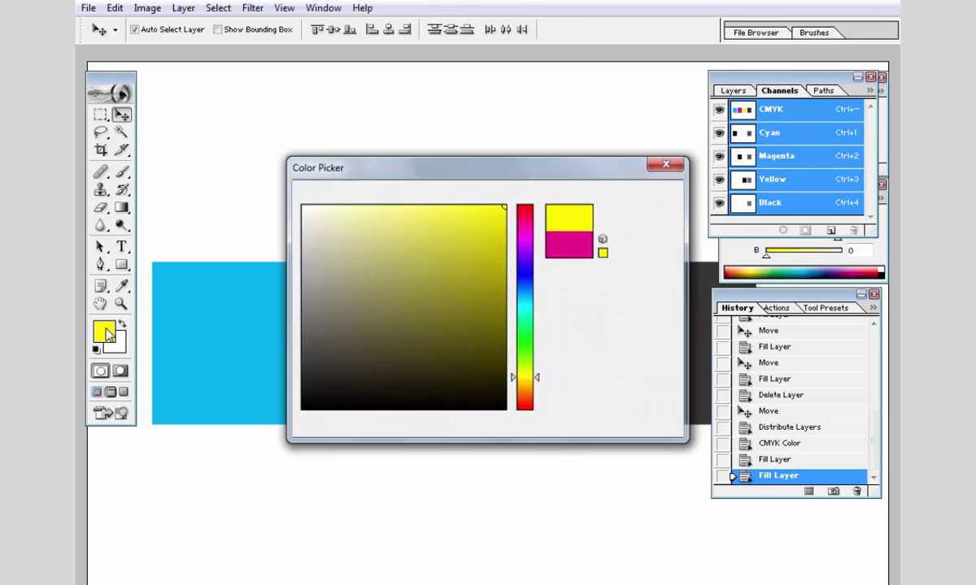
key(alt+BackSpace)
Select the dark-grey square's layer and fill it with default black
right_click(644, 366)
click(666, 376)
key(d)
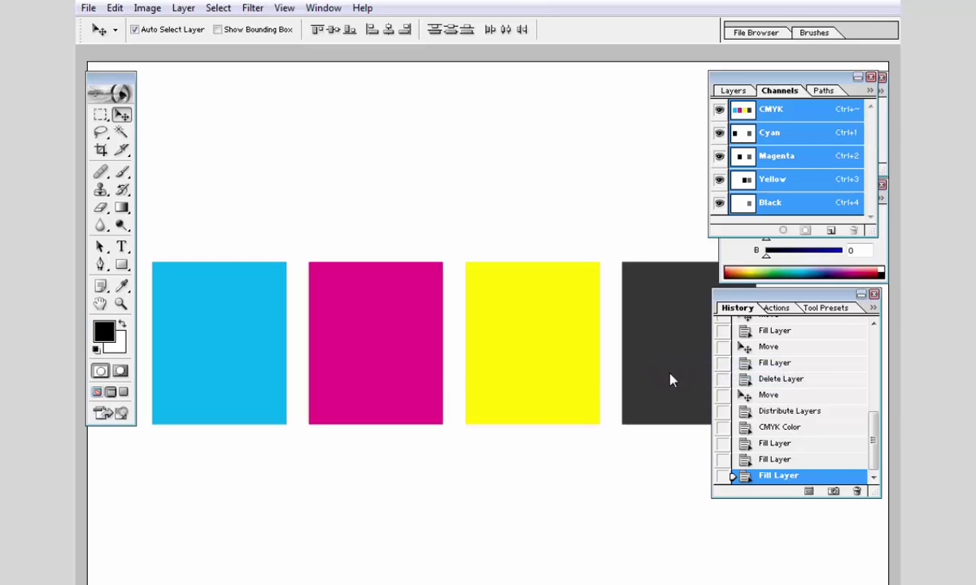
key(alt+BackSpace)
Hide the Yellow, Magenta and Cyan channels to view Black alone, then show them again
click(719, 179)
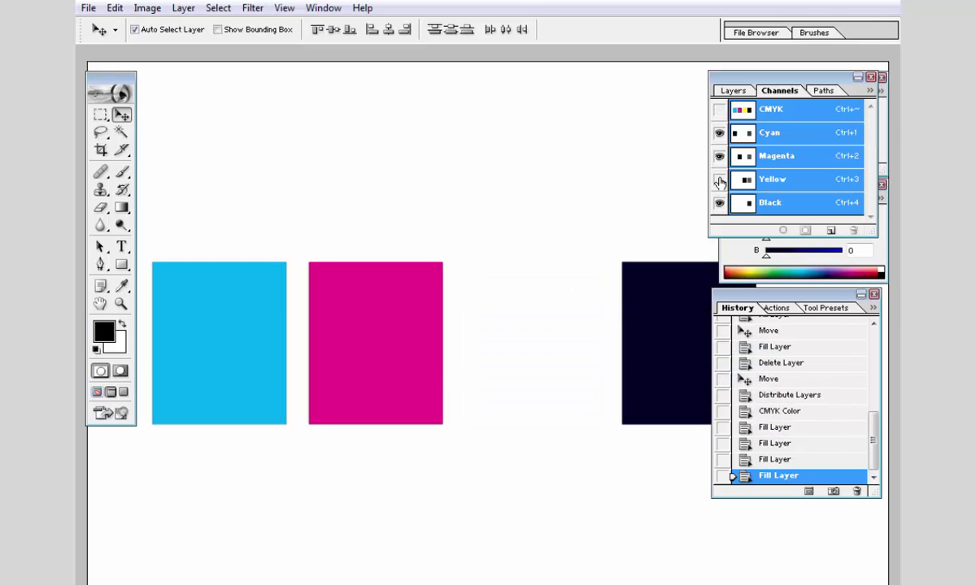
click(719, 155)
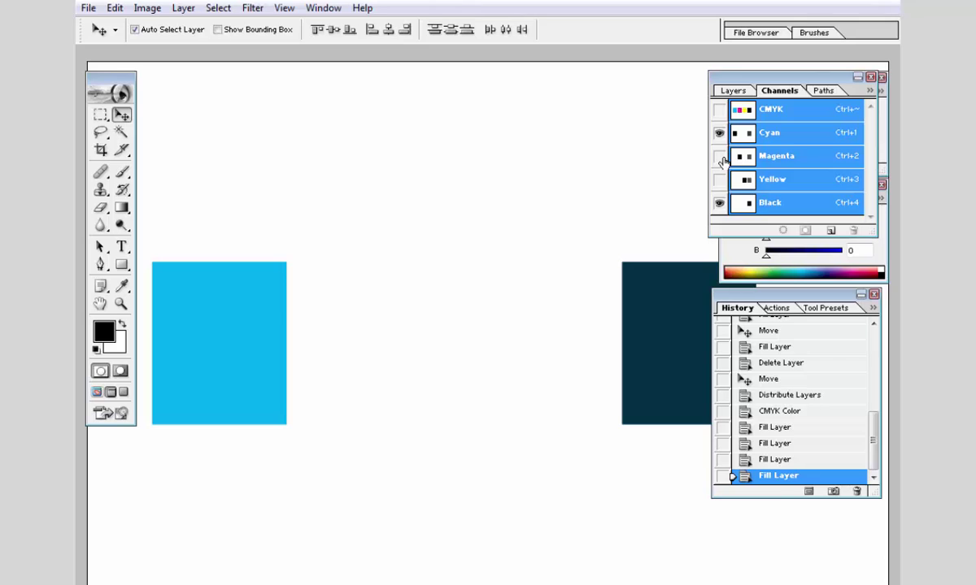
click(720, 134)
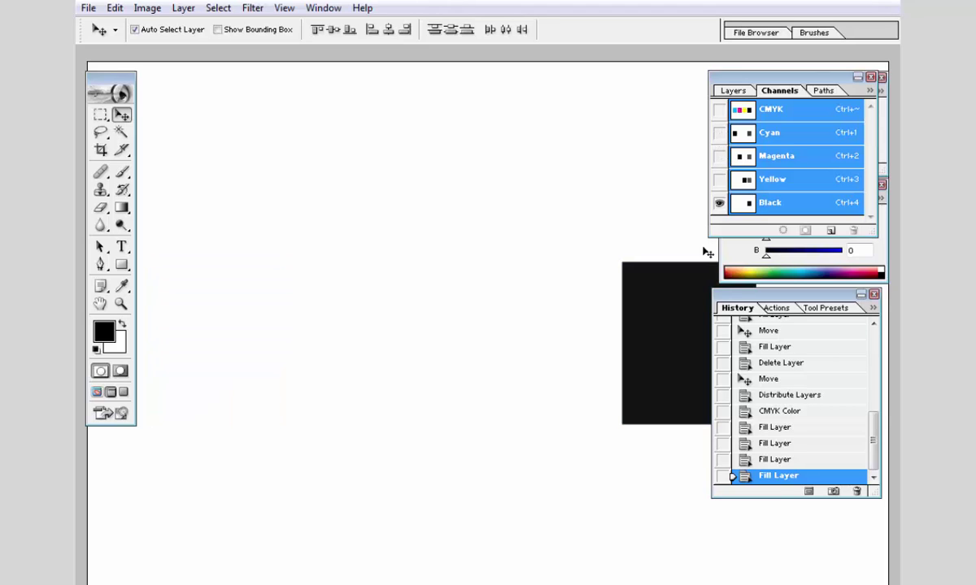
click(718, 132)
click(719, 156)
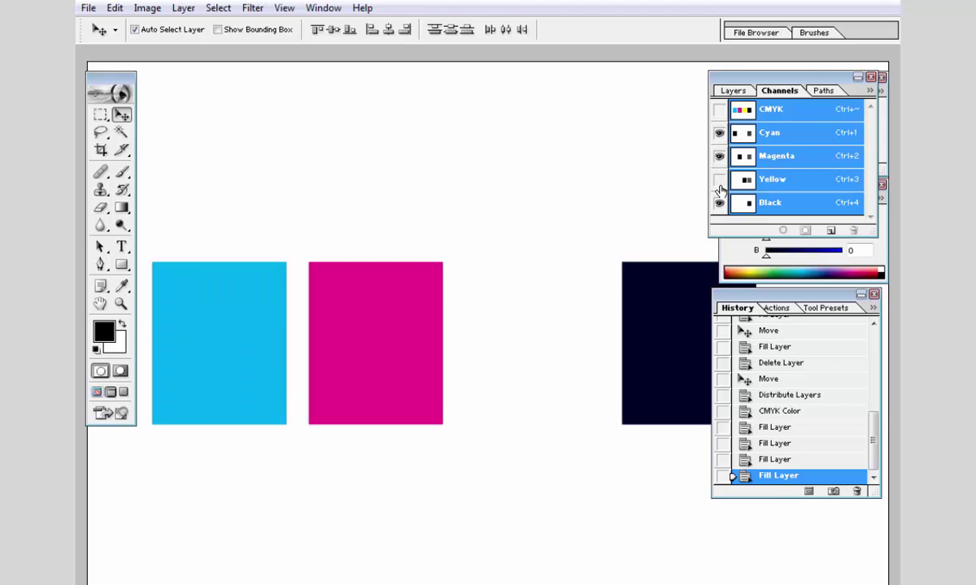
click(719, 179)
Hide the panels, fit the canvas on screen, and switch to the PageMaker page
key(Tab)
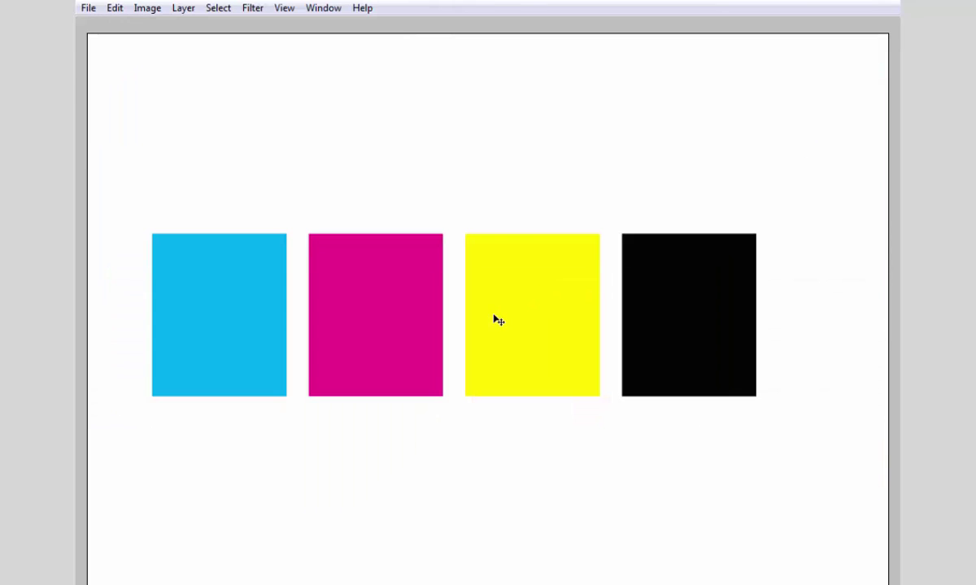
key(ctrl+0)
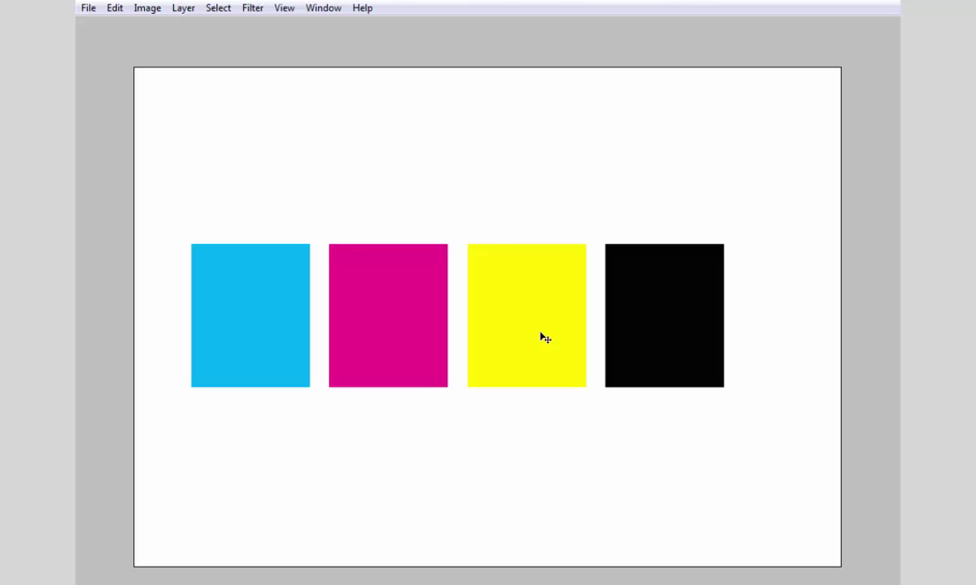
key(alt+Tab)
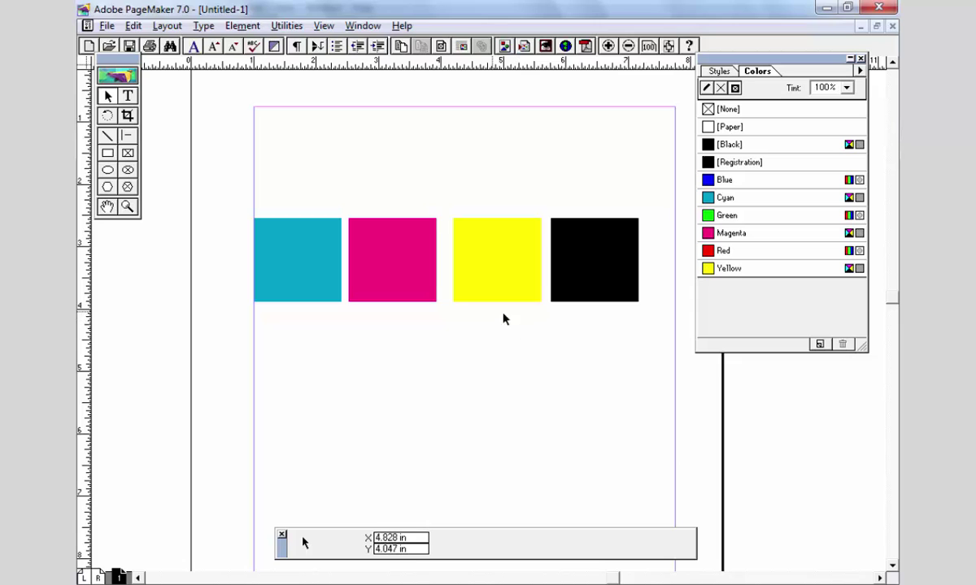
Delete the four coloured squares and start a text block set at 35 pt
drag(226, 205, 689, 371)
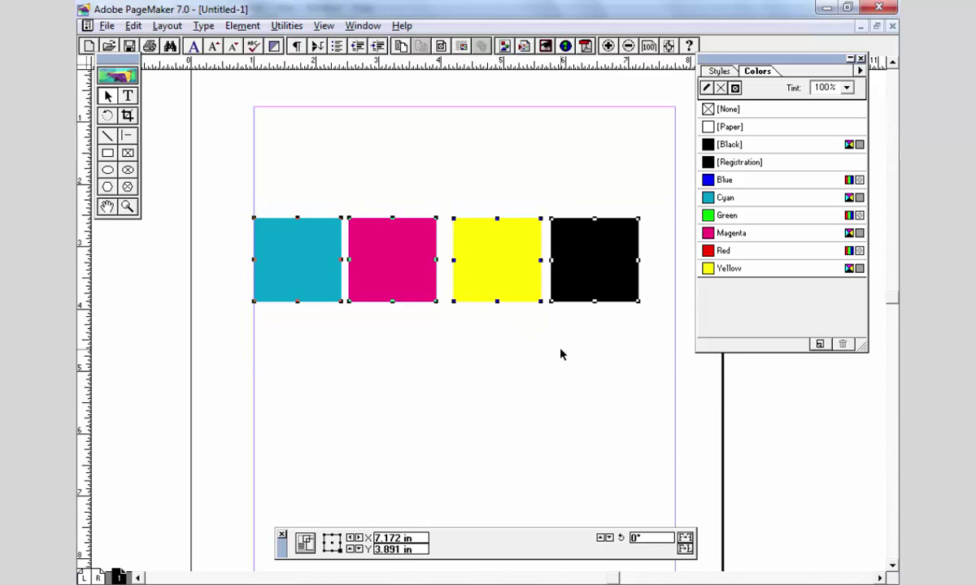
key(Delete)
key(shift+alt+F1)
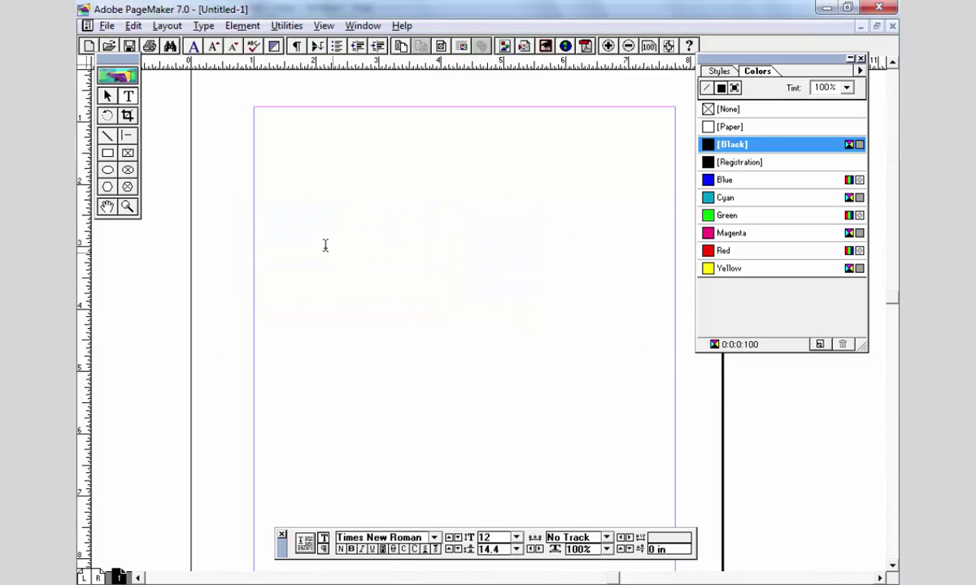
click(343, 244)
text(fsdaf)
key(ctrl+a)
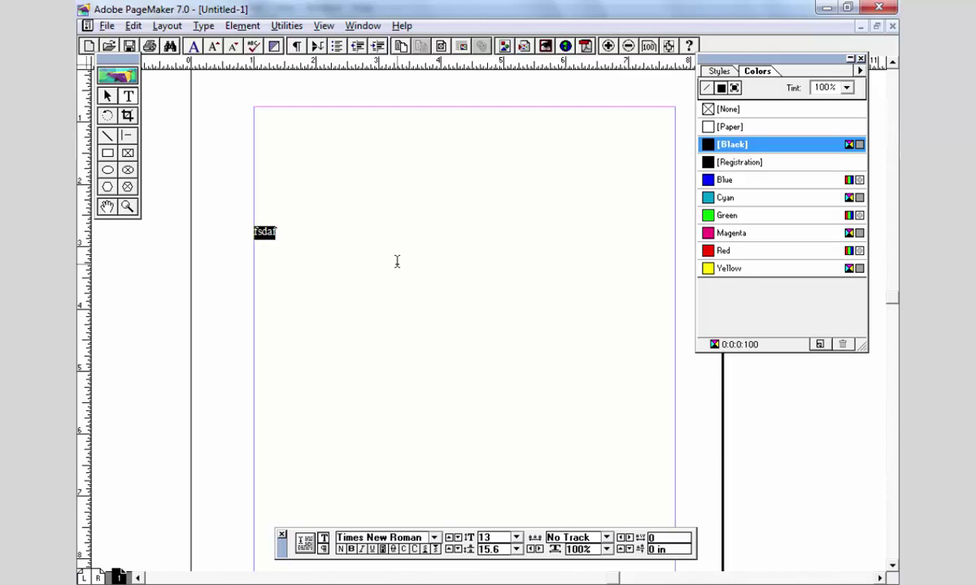
key(ctrl+alt+shift+period)
key(ctrl+alt+shift+period)
key(ctrl+alt+shift+period)
key(ctrl+alt+shift+period)
key(ctrl+alt+shift+period)
key(ctrl+alt+shift+period)
key(ctrl+alt+shift+period)
key(ctrl+alt+shift+period)
key(ctrl+alt+shift+period)
key(ctrl+alt+shift+period)
key(ctrl+alt+shift+period)
key(ctrl+alt+shift+period)
key(ctrl+alt+shift+period)
key(ctrl+alt+shift+period)
key(ctrl+alt+shift+period)
key(ctrl+alt+shift+period)
key(ctrl+alt+shift+period)
key(ctrl+alt+shift+period)
key(ctrl+alt+shift+period)
key(ctrl+alt+shift+period)
Type the words Cyan, Megenta, Yellow and Black on four separate lines
text(Cyan)
key(Return)
text(Me)
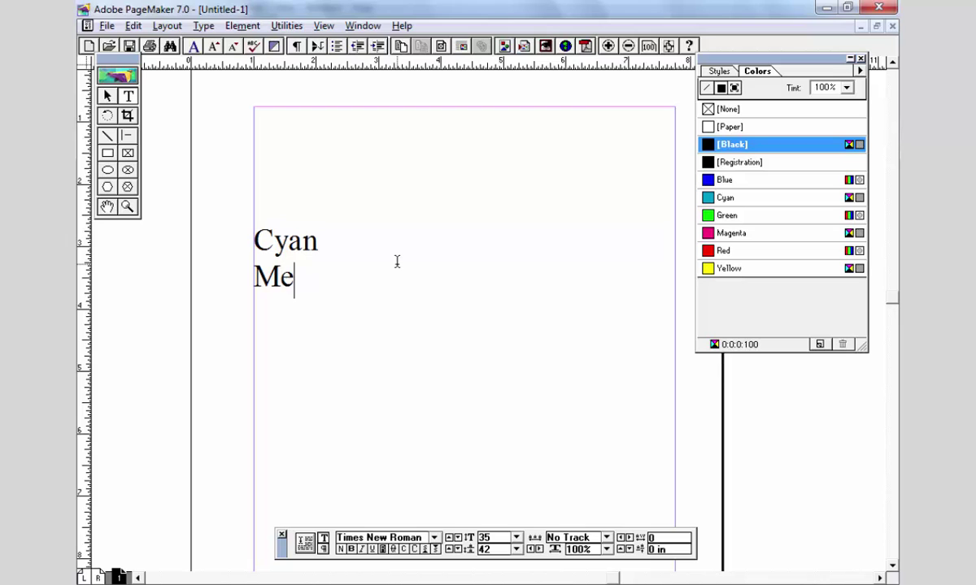
text(genta)
key(Return)
text(Yee)
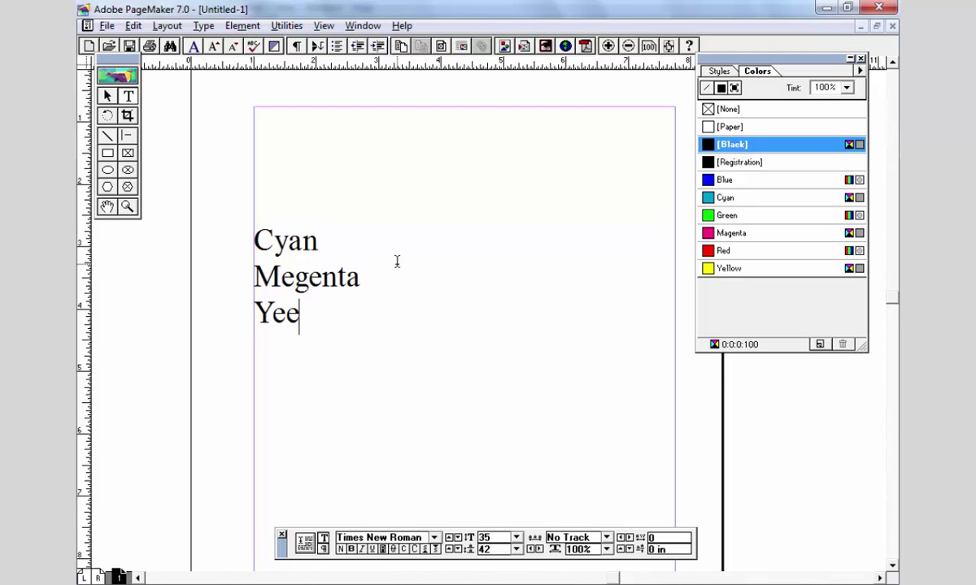
text(l)
key(BackSpace)
key(BackSpace)
text(llow)
key(Return)
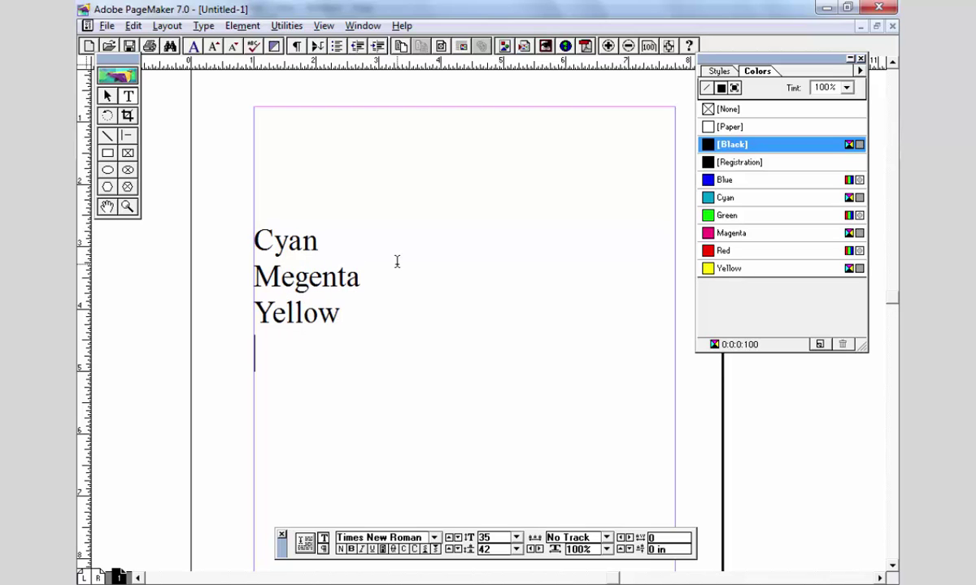
text(Black)
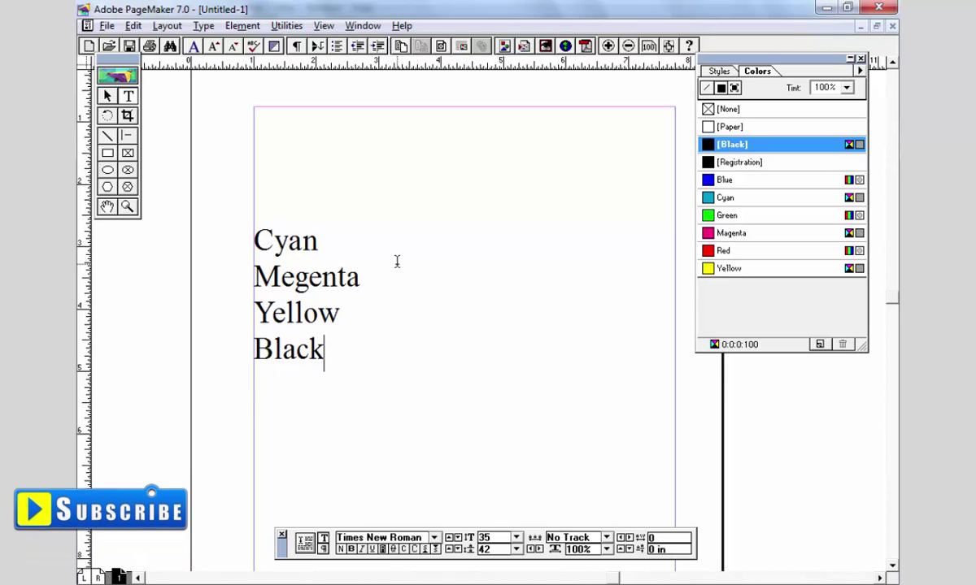
Colour the words Yellow, Megenta and Cyan with Yellow, Magenta and Cyan inks
key(Up)
key(shift+Home)
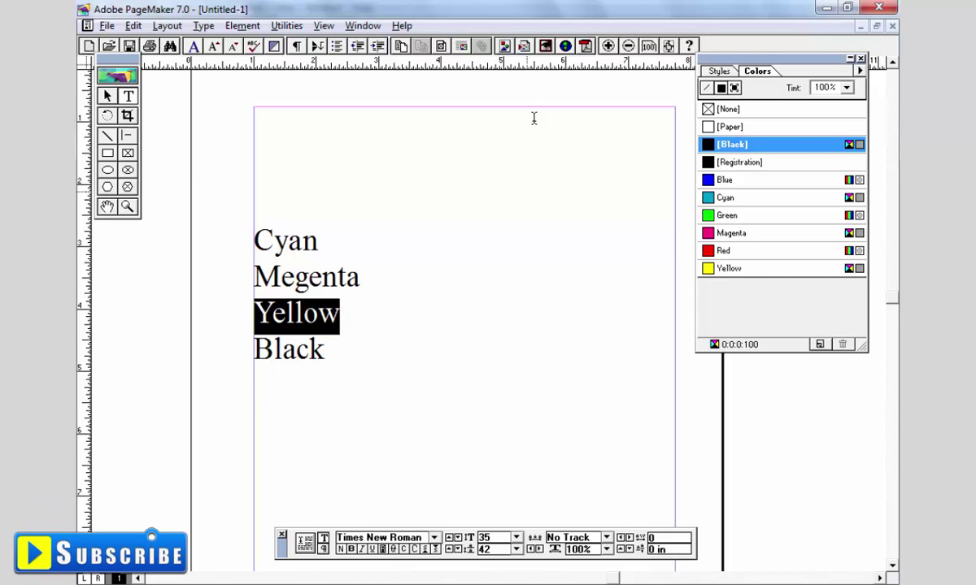
click(732, 268)
click(326, 277)
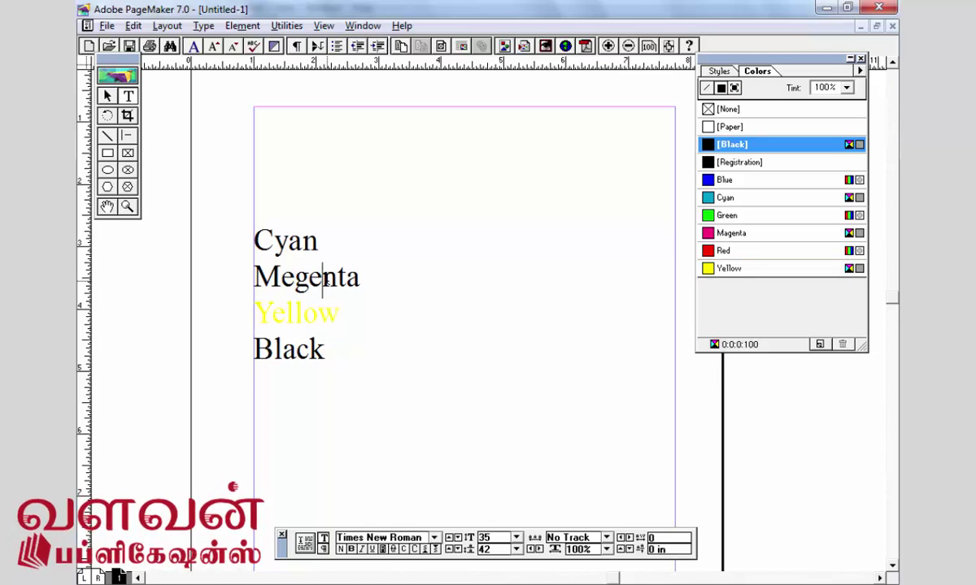
double_click(325, 277)
click(745, 236)
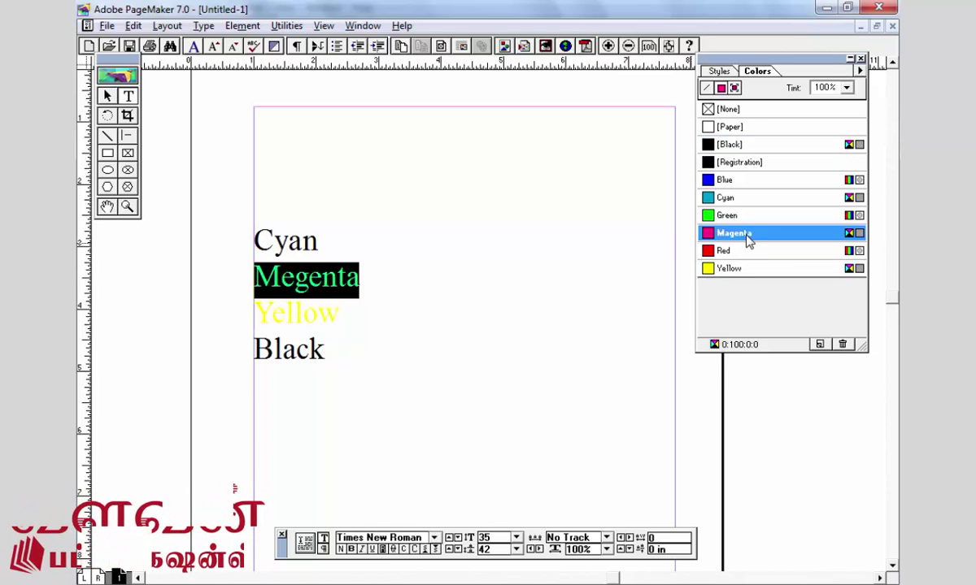
key(Up)
key(shift+Home)
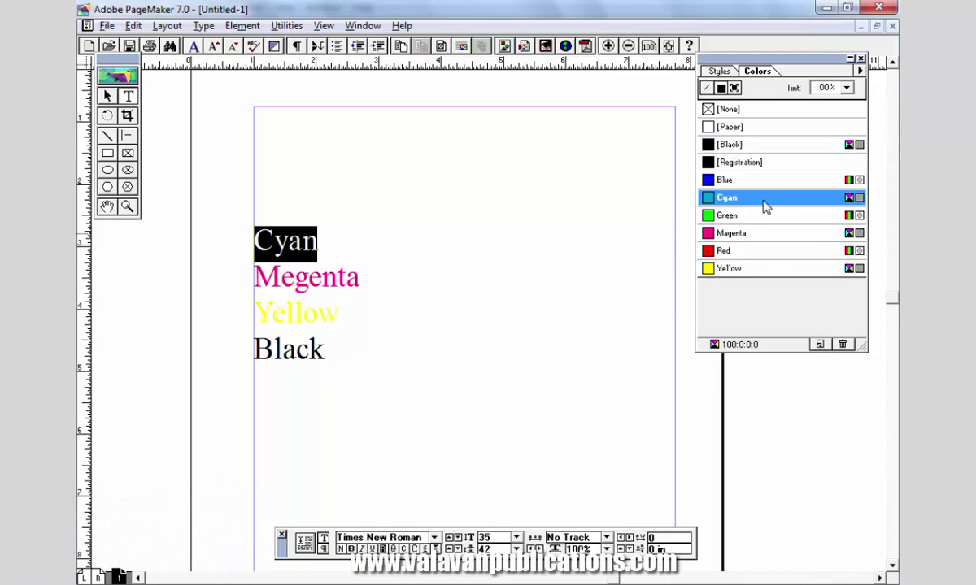
click(728, 197)
Finish text editing, hide the palettes and zoom out to fit the whole page
key(F9)
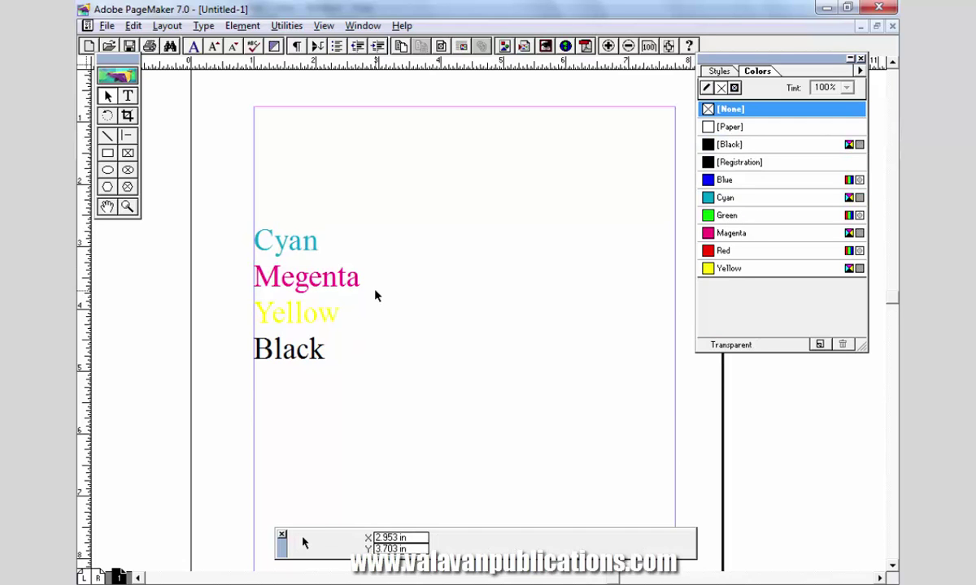
key(ctrl+1)
key(Tab)
key(ctrl+0)
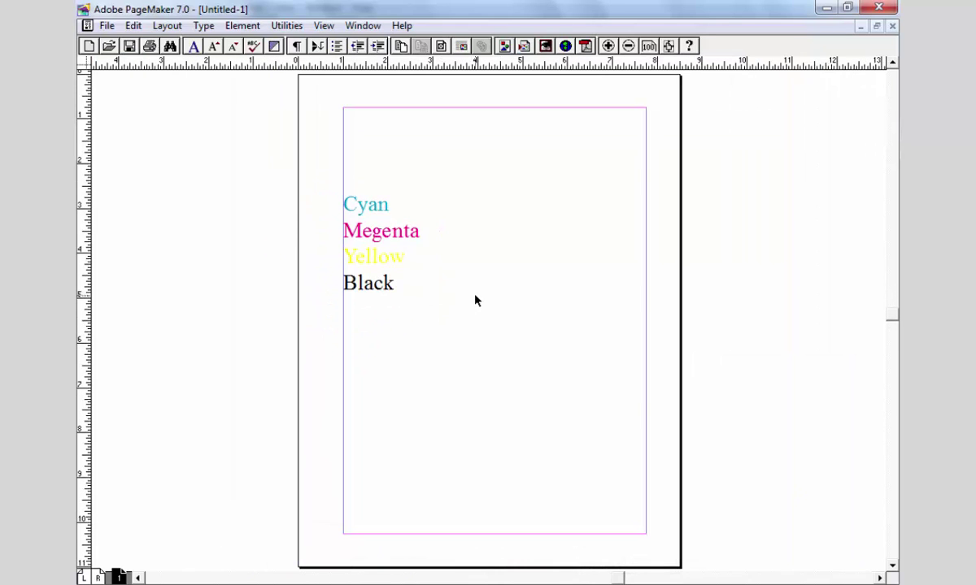
key(ctrl+space)
With the word block selected, bring up Print Document's Color options for Adobe PDF
drag(250, 153, 708, 412)
click(332, 249)
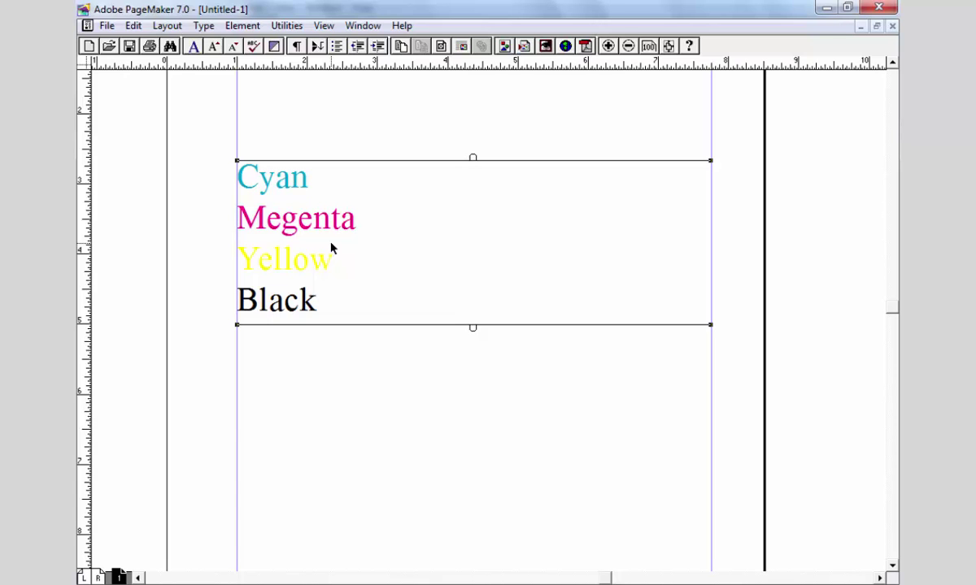
key(ctrl+p)
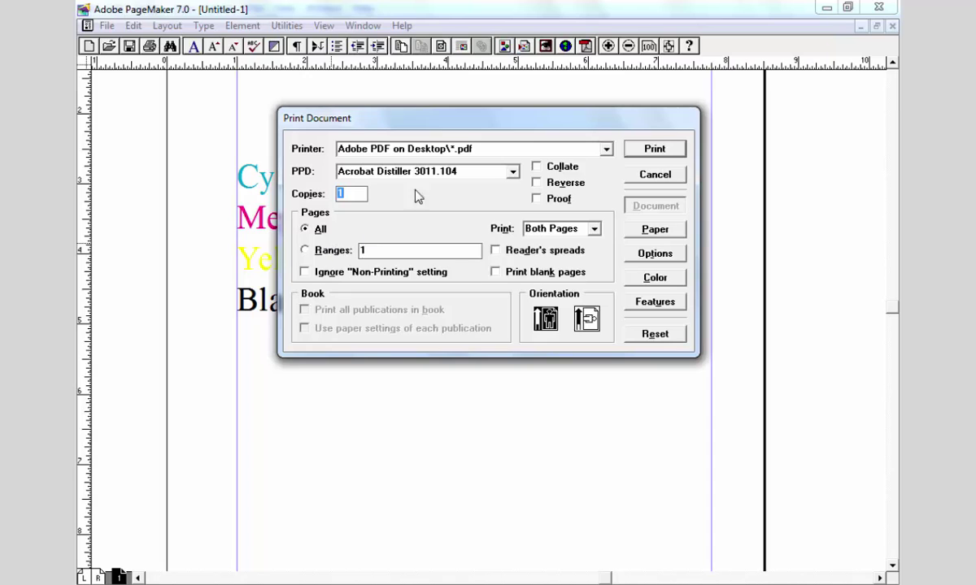
drag(478, 119, 499, 122)
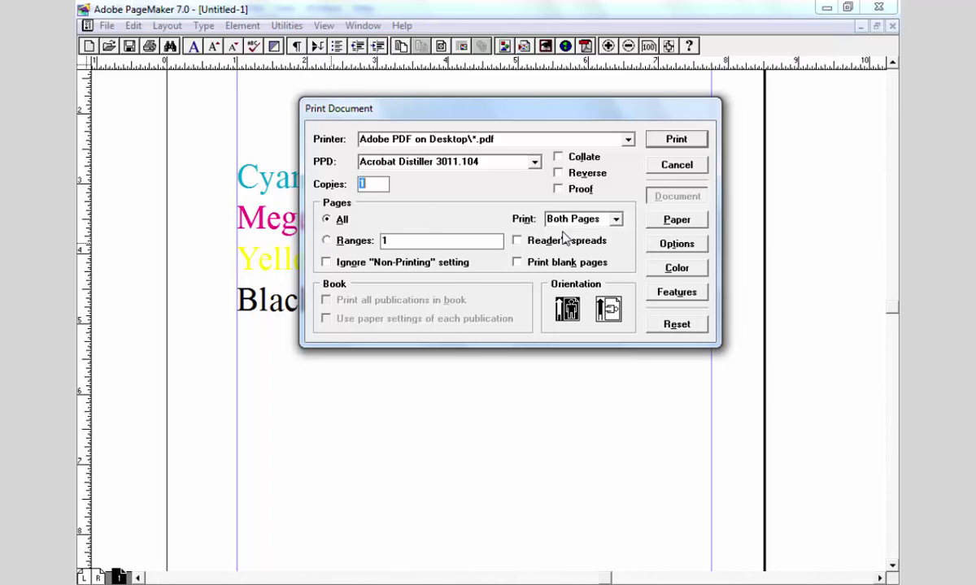
click(675, 271)
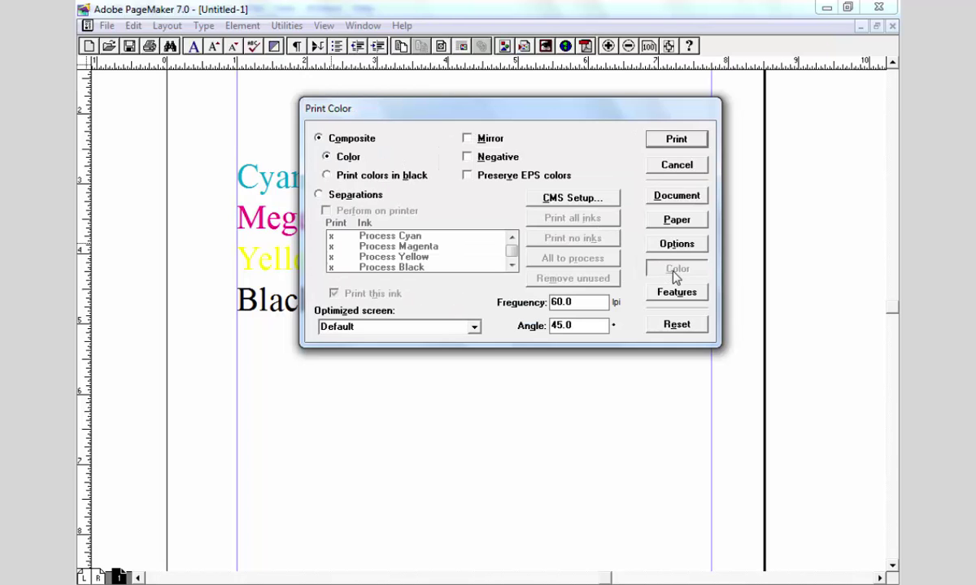
Switch colour printing from Composite to Separations and start the print
click(326, 198)
drag(505, 110, 547, 102)
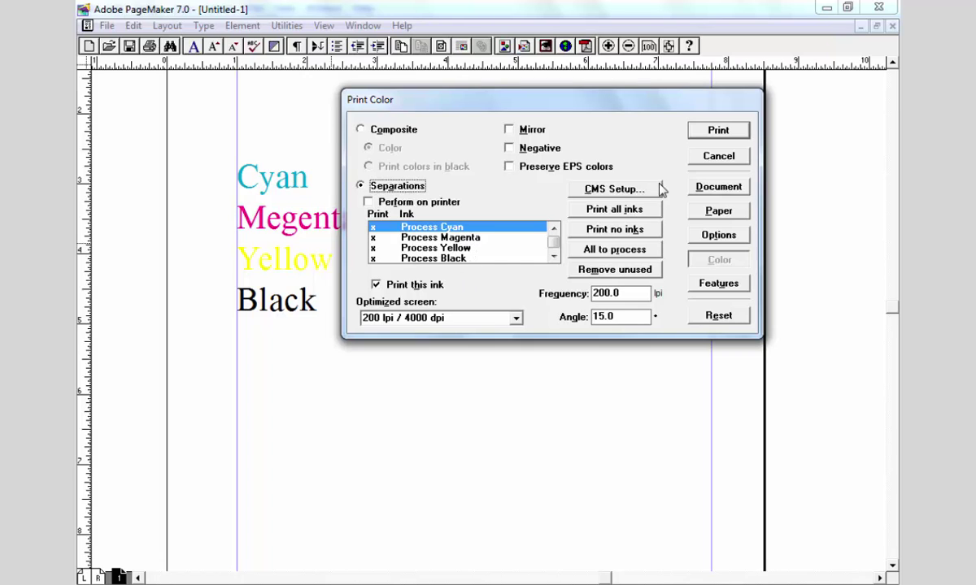
click(719, 135)
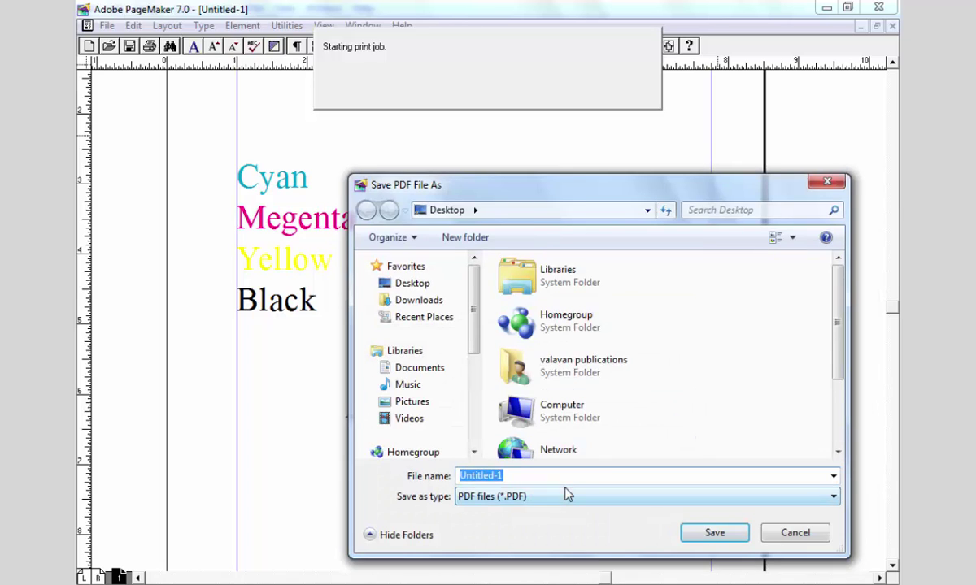
Save the separations PDF under the name 'color page'
text(cl)
key(BackSpace)
key(BackSpace)
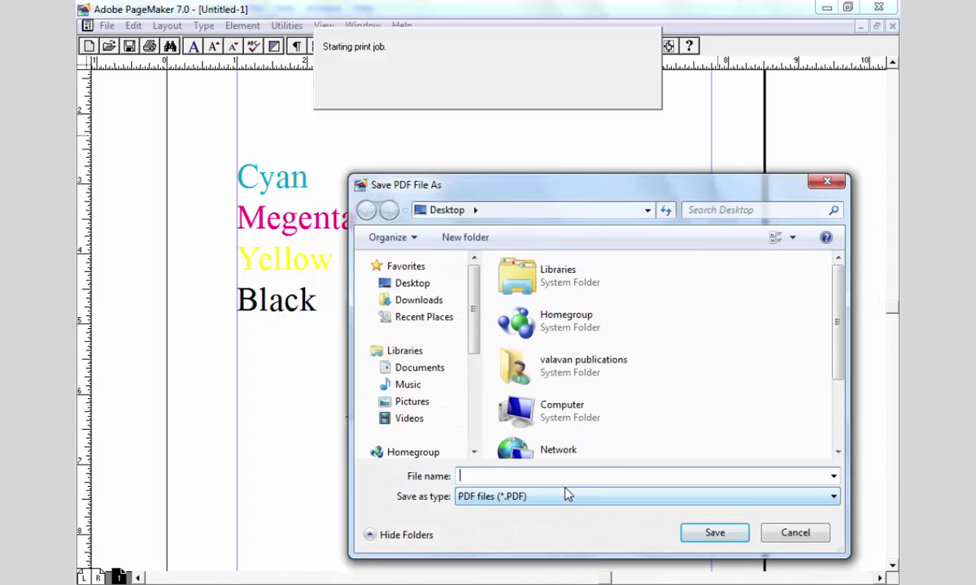
text(color pager)
key(BackSpace)
click(713, 533)
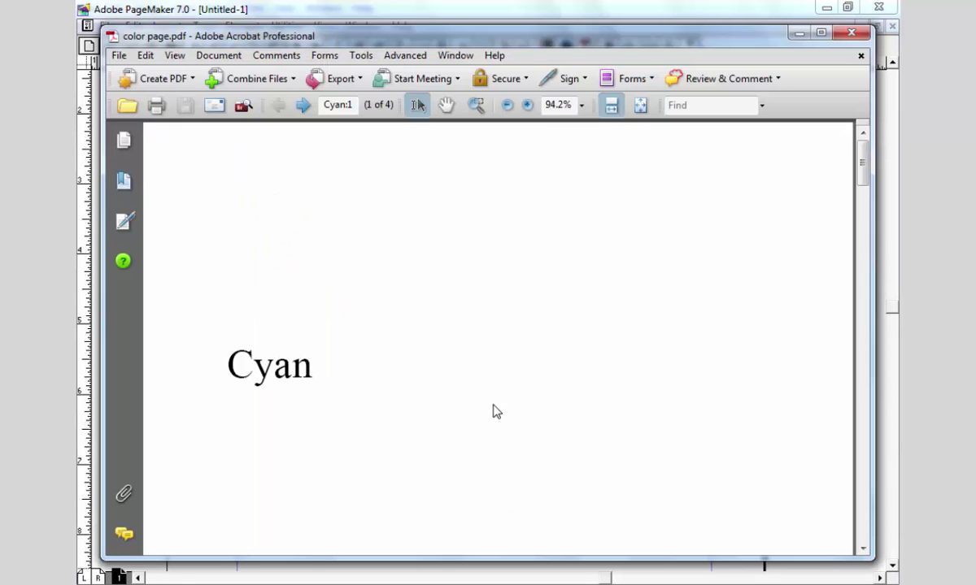
Page through color page.pdf's Cyan to Black plates, close Acrobat, and reselect the word block
scroll(417, 288, down, 5)
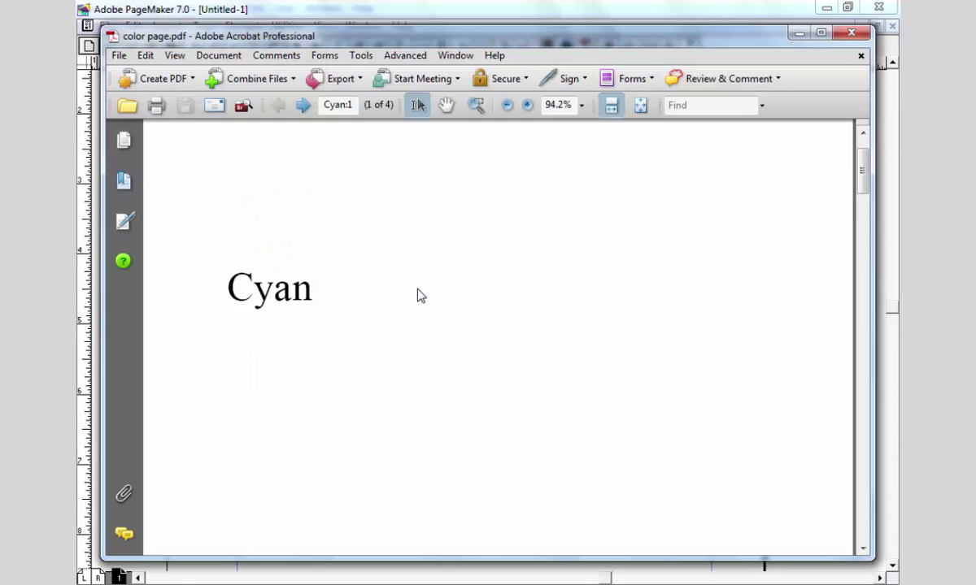
scroll(433, 303, down, 15)
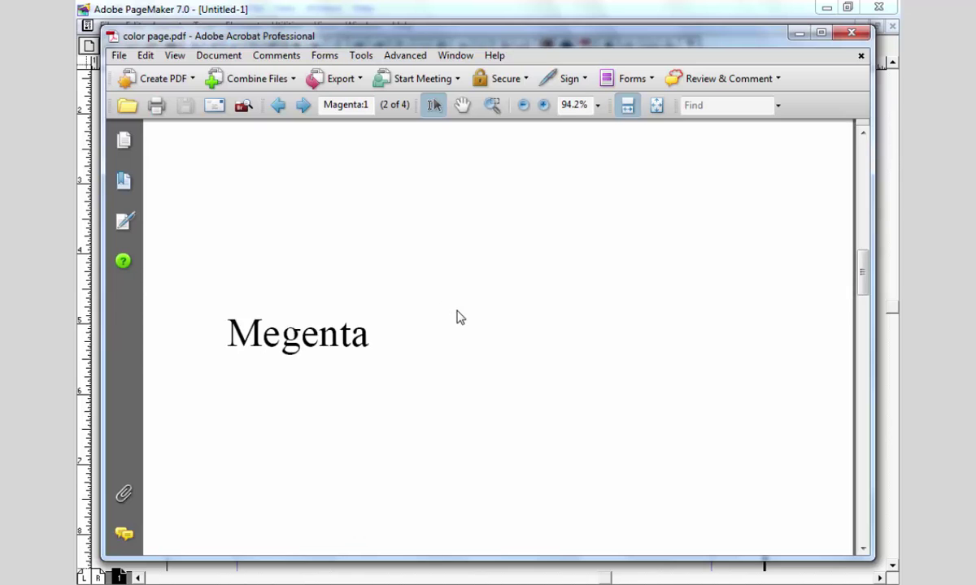
scroll(534, 362, down, 15)
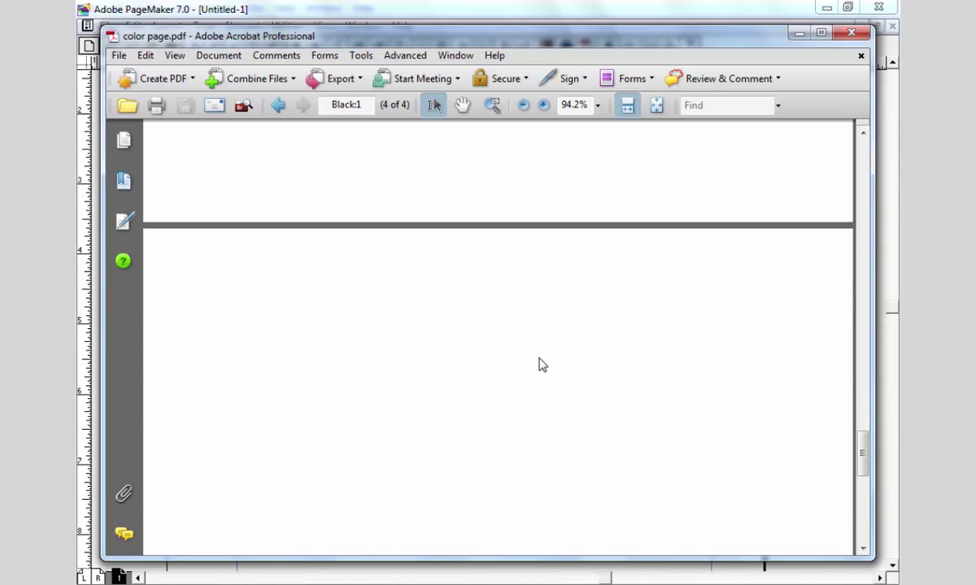
click(852, 33)
click(405, 280)
Set the separations to print only the Yellow ink, with Cyan, Magenta and Black turned off
key(ctrl+0)
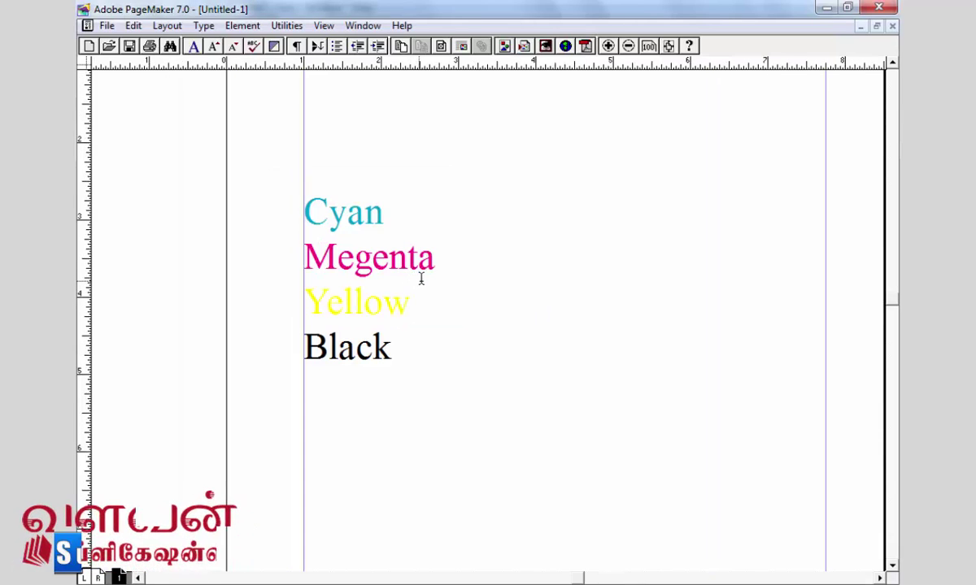
key(ctrl+p)
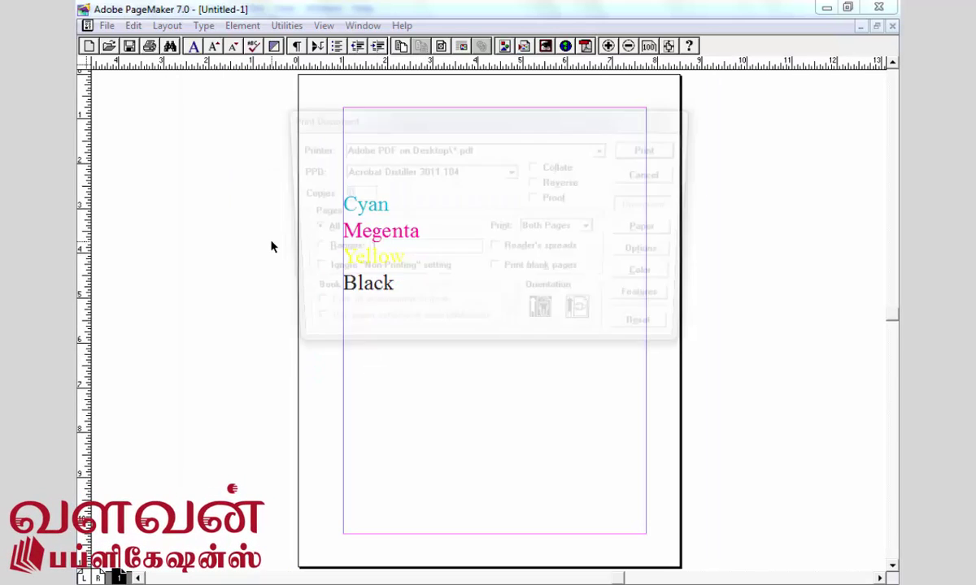
click(655, 278)
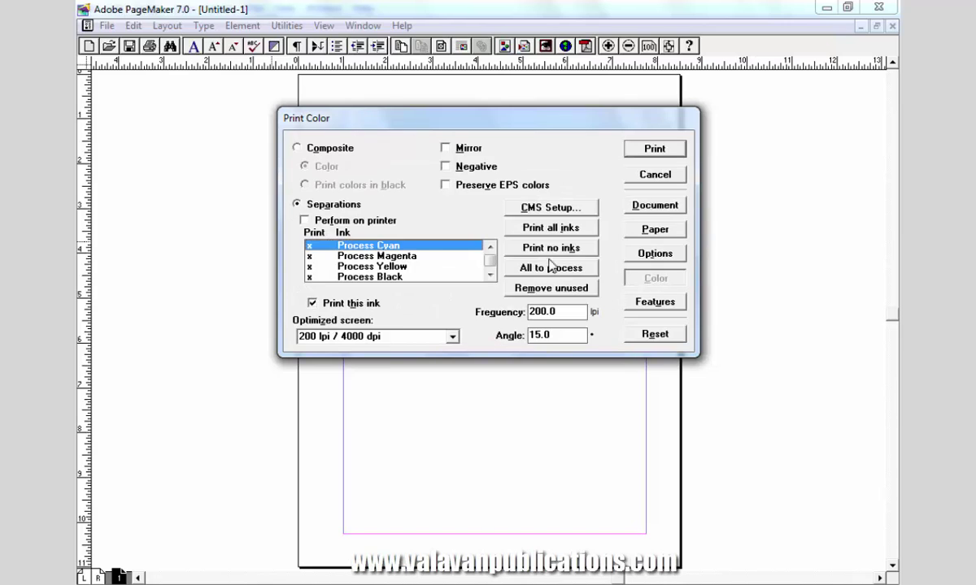
double_click(348, 246)
double_click(367, 256)
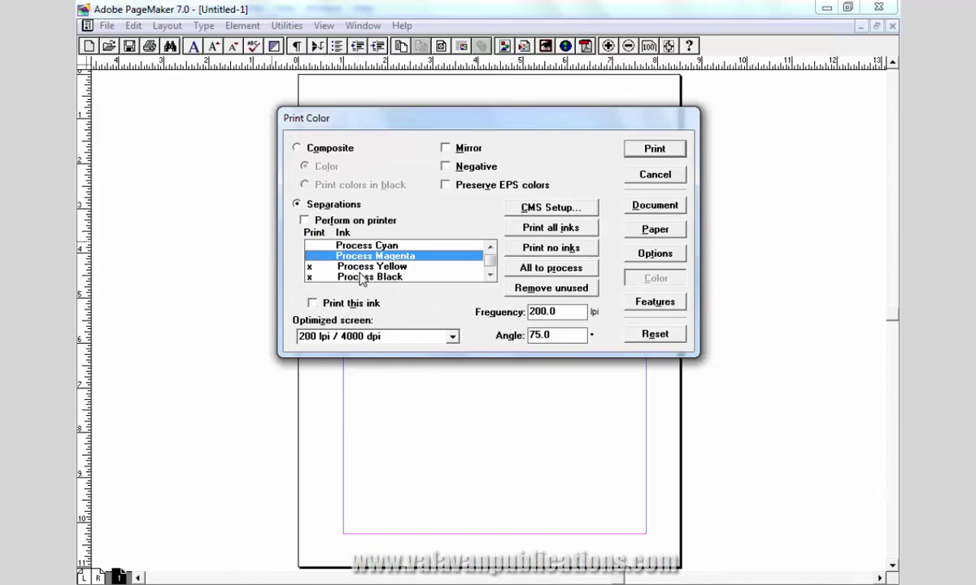
double_click(367, 277)
click(329, 266)
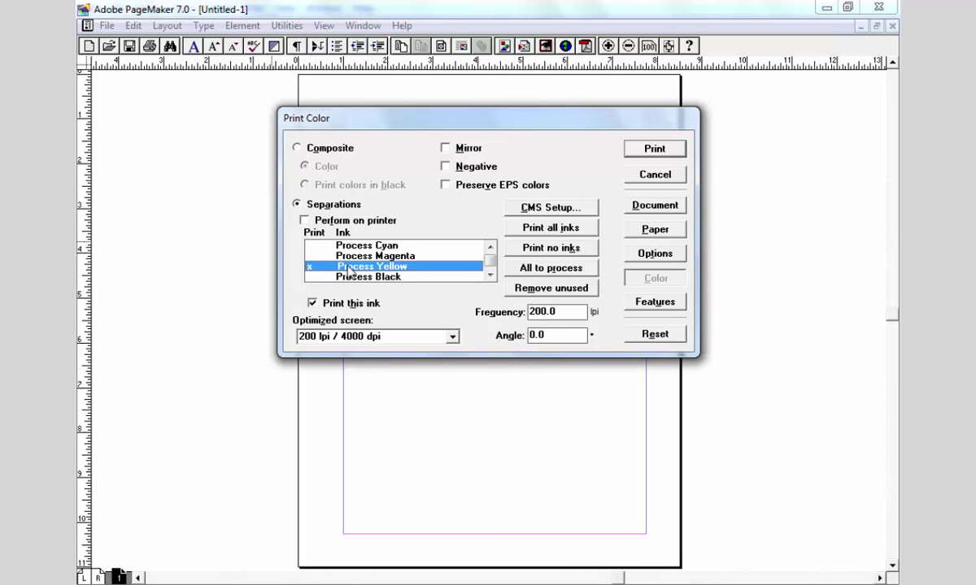
click(654, 151)
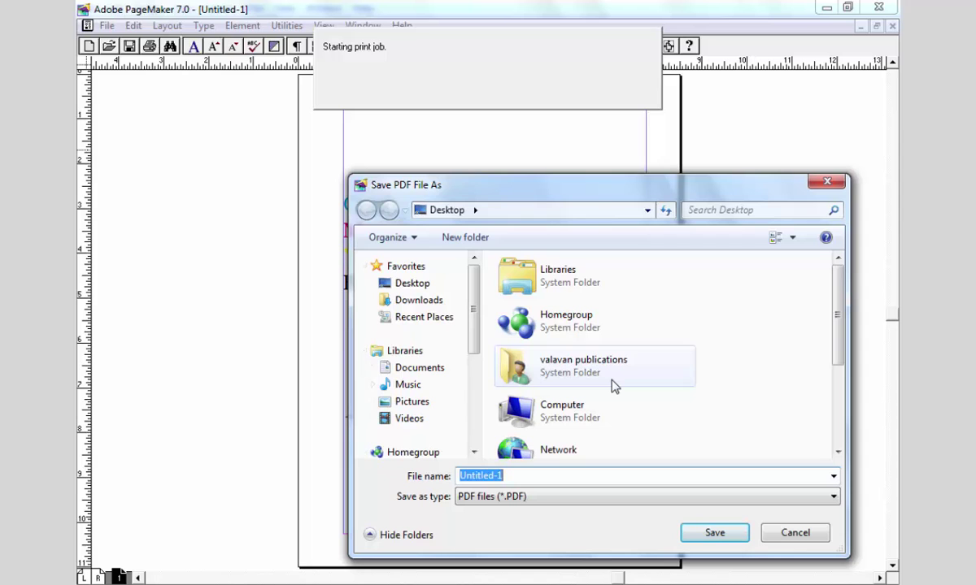
Save the Yellow plate as 'yellow', review it in Acrobat, and close it
text(yellow)
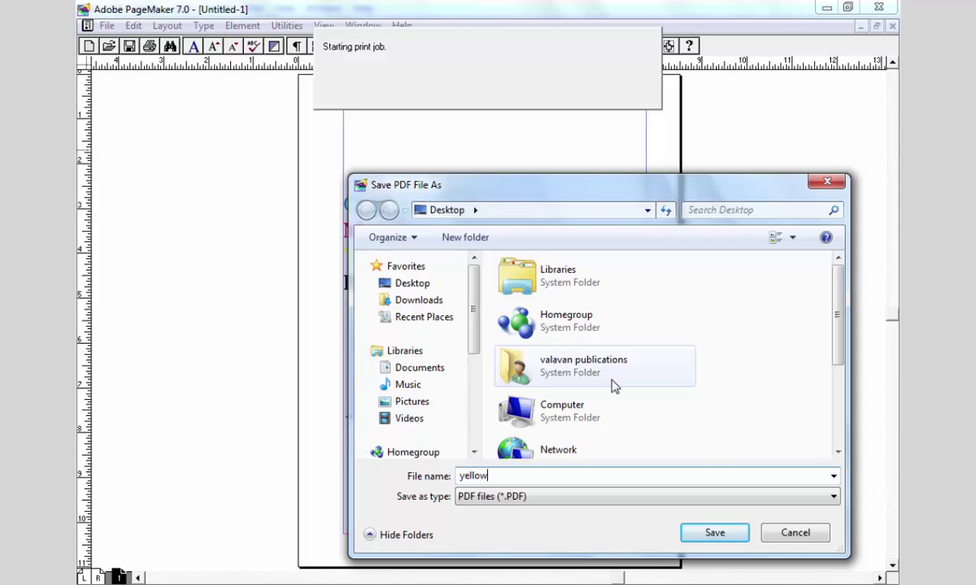
click(722, 535)
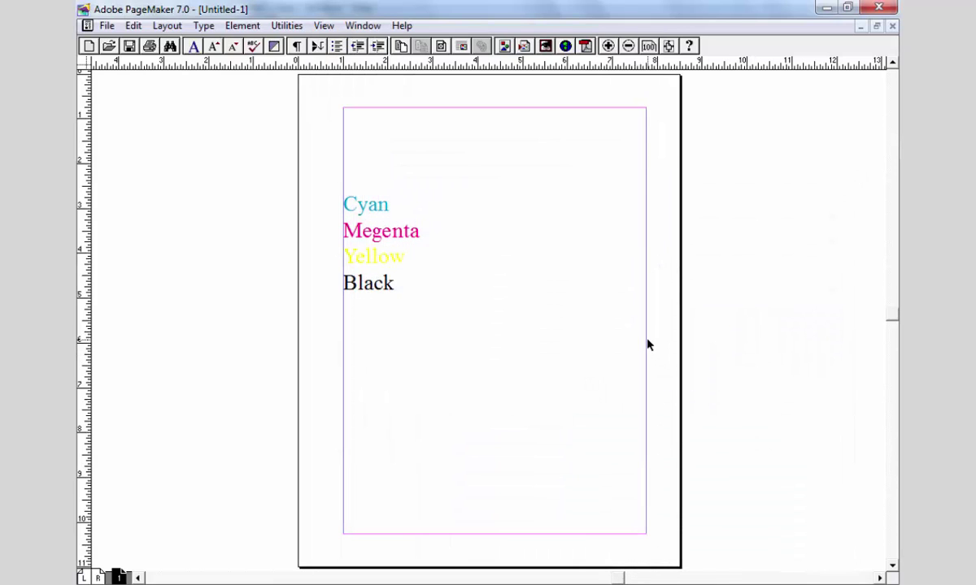
scroll(458, 380, down, 10)
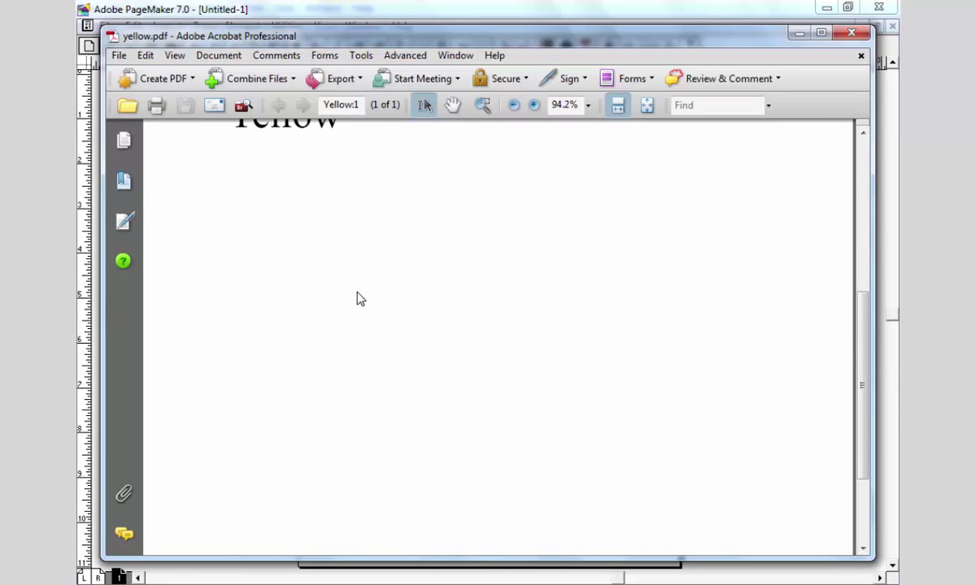
scroll(398, 285, up, 8)
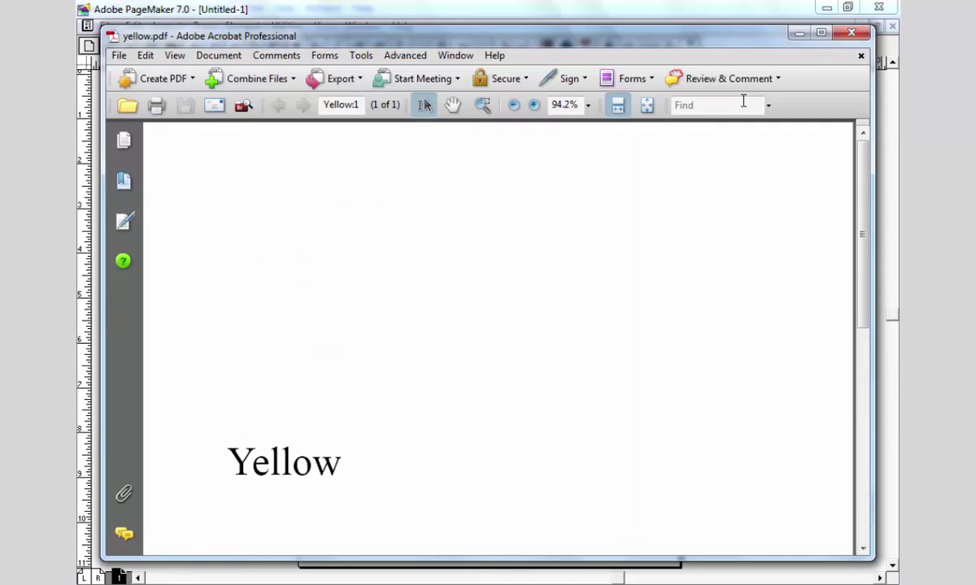
click(851, 33)
click(536, 227)
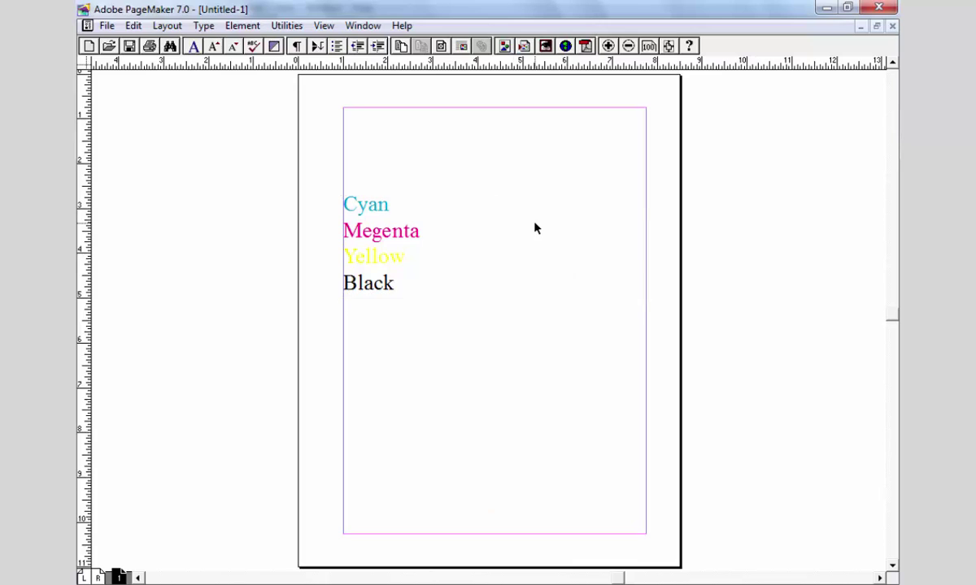
click(504, 264)
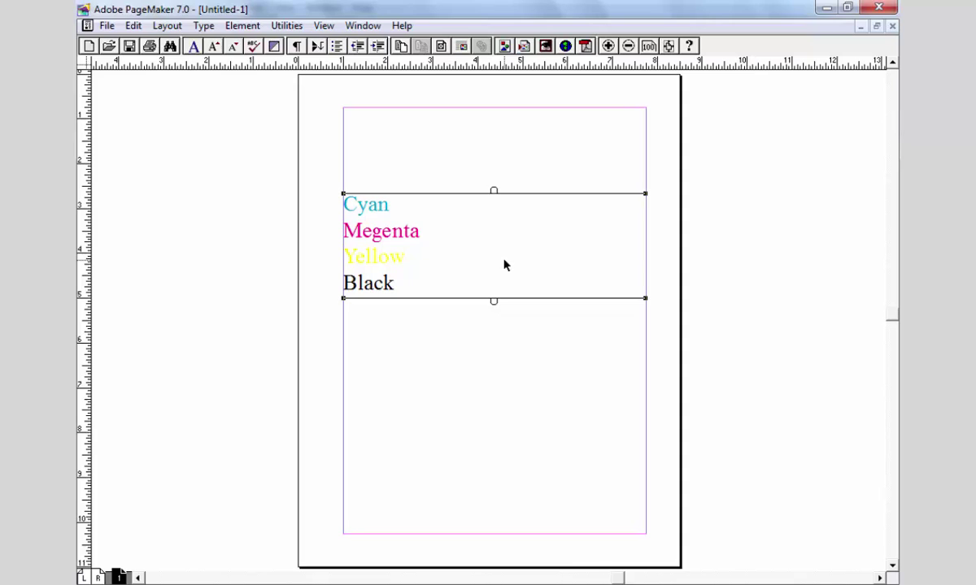
click(605, 309)
click(558, 263)
scroll(573, 372, down, 1)
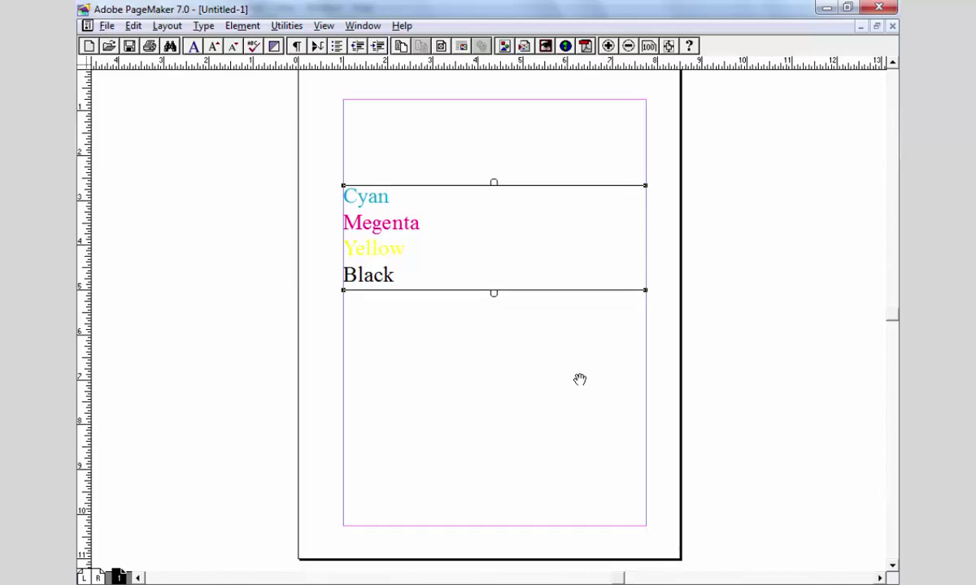